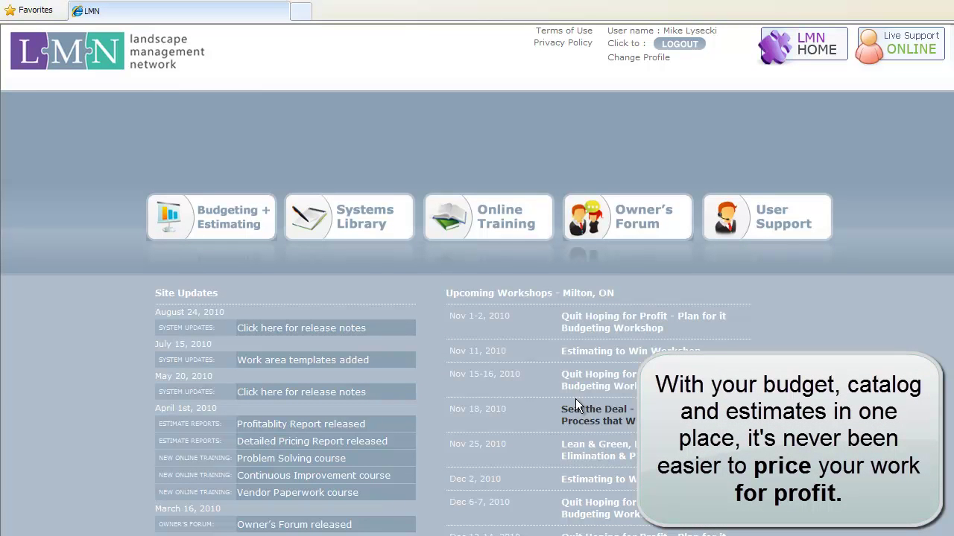
- Start a new estimate with the client's name, the front walkway project name and the jobsite address
left_click(250, 230)
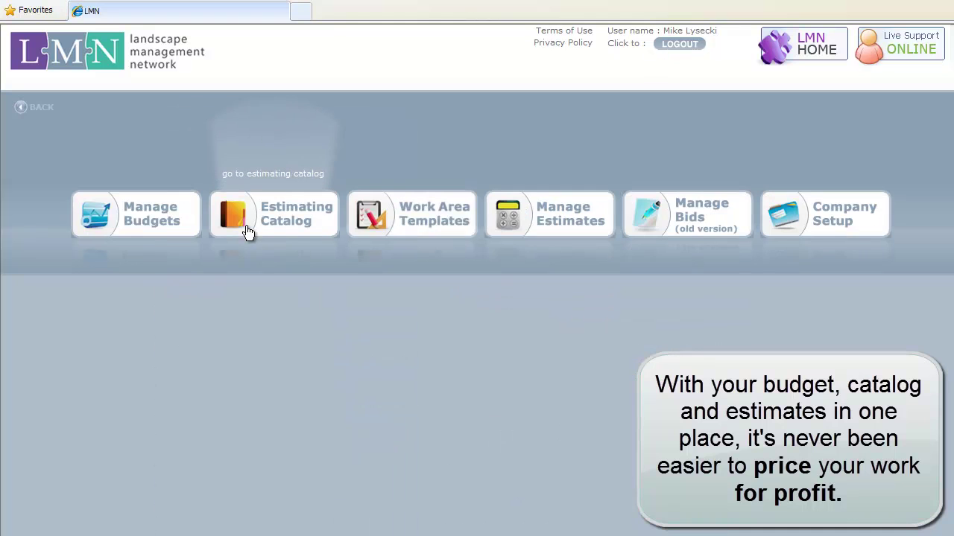
left_click(561, 242)
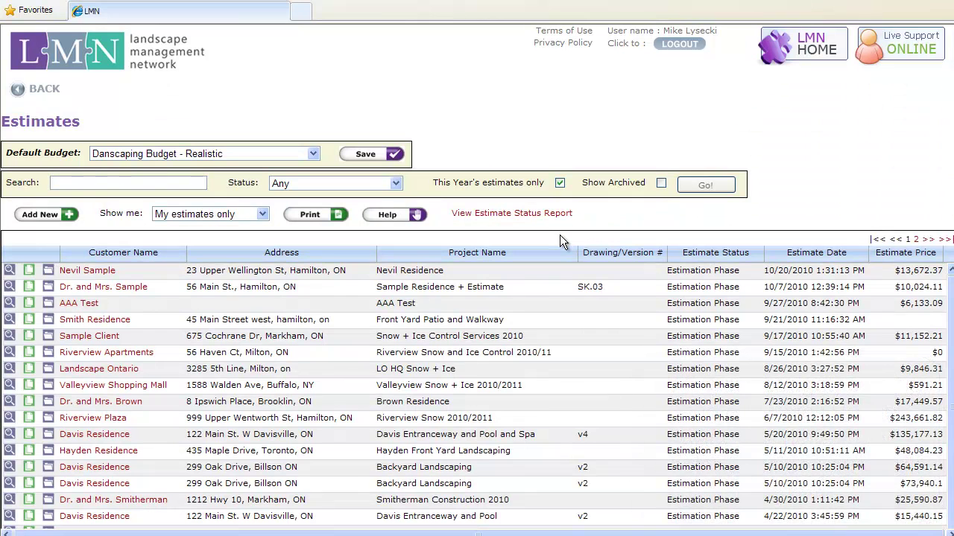
left_click(63, 216)
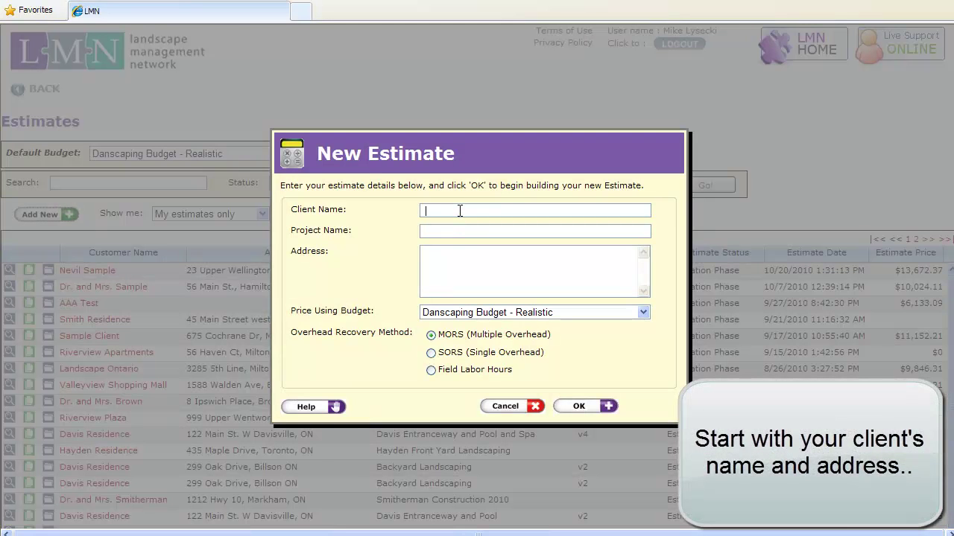
type("Dr. and Mrs. Sandrall")
key("Tab")
type("Sandrall Front Walkway")
- Keep the Realistic budget and multiple-overhead recovery, and create the estimate
left_click(587, 312)
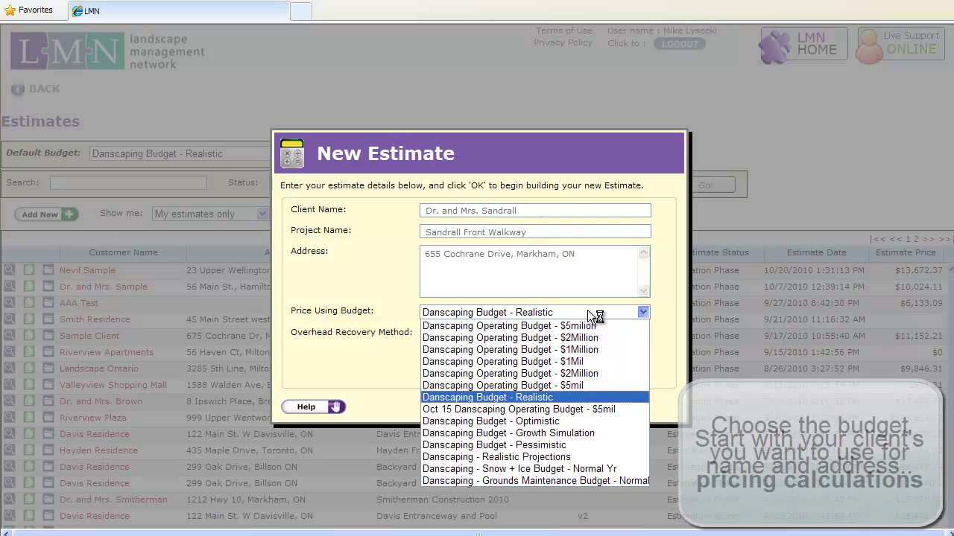
left_click(658, 334)
left_click(445, 354)
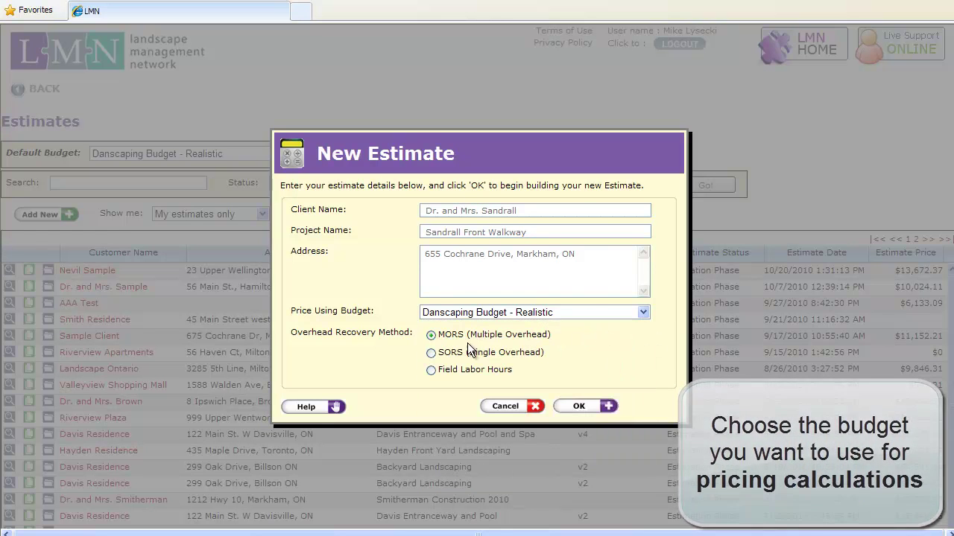
left_click(444, 371)
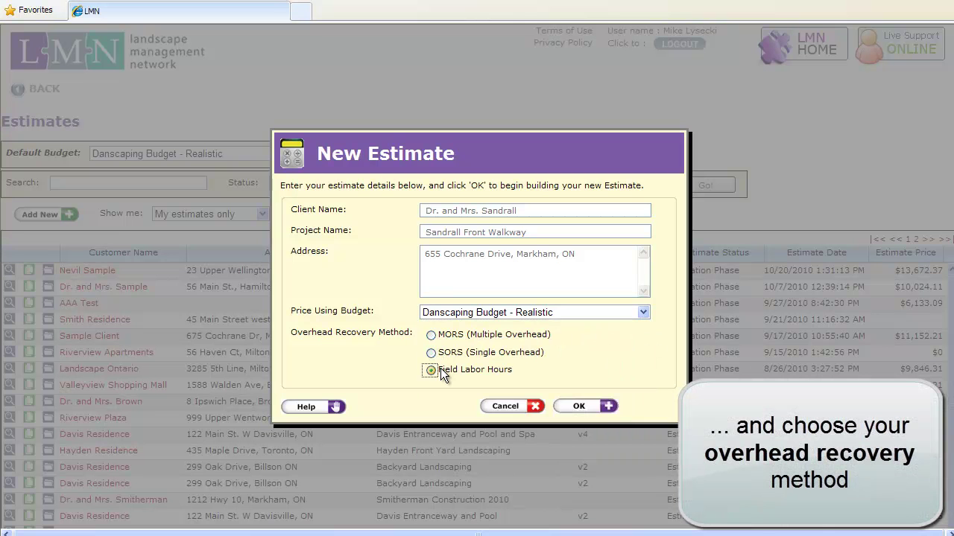
left_click(436, 337)
left_click(595, 409)
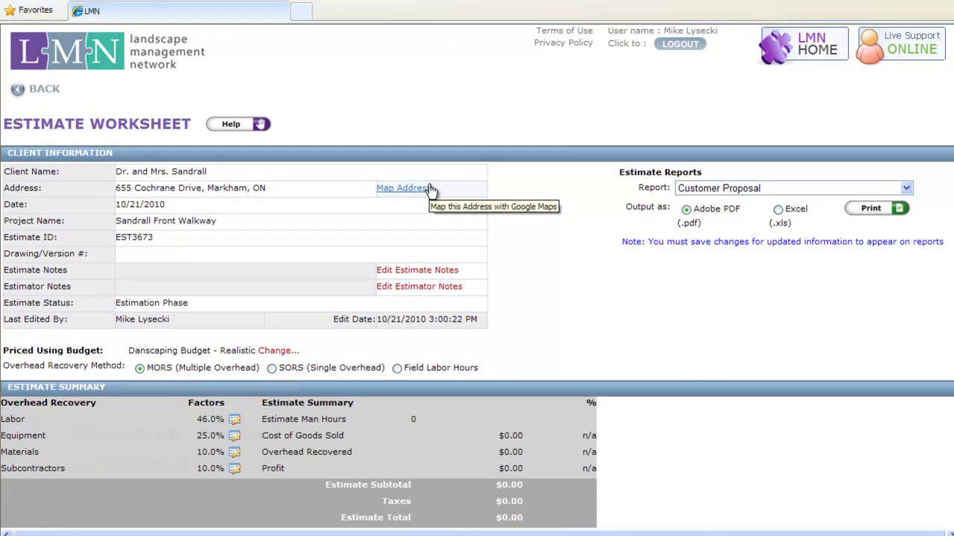
- Map the jobsite address, then scroll down to the empty Work Summary table
left_click(430, 189)
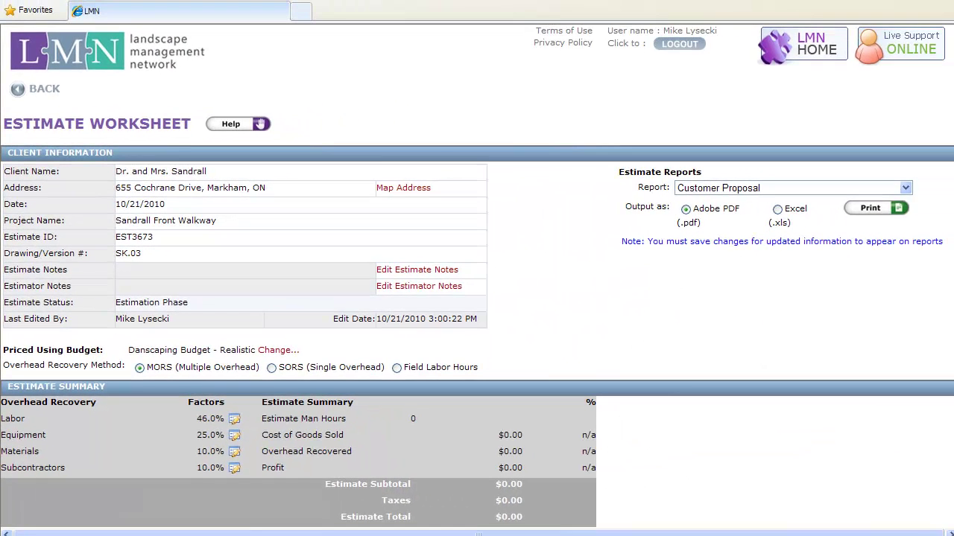
scroll(477, 298, "down", 5)
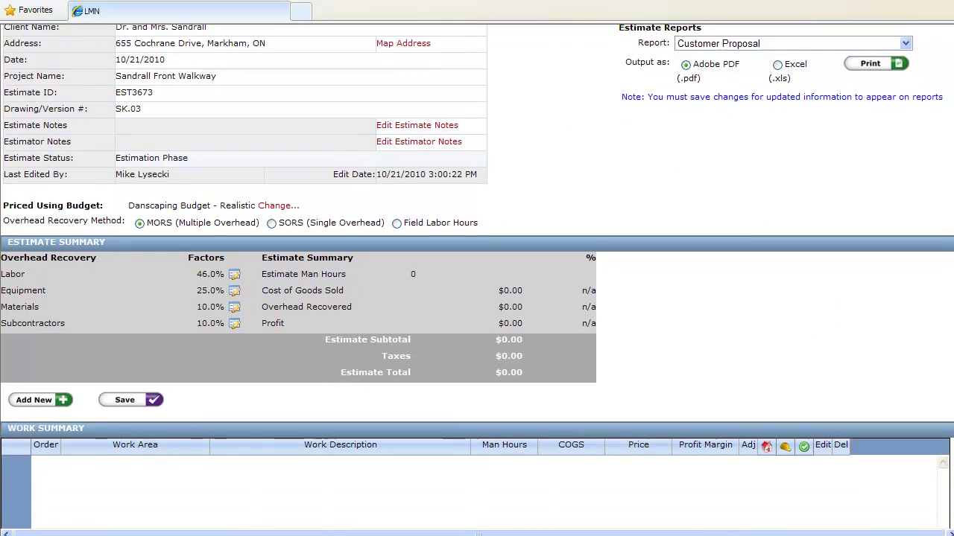
scroll(477, 298, "down", 2)
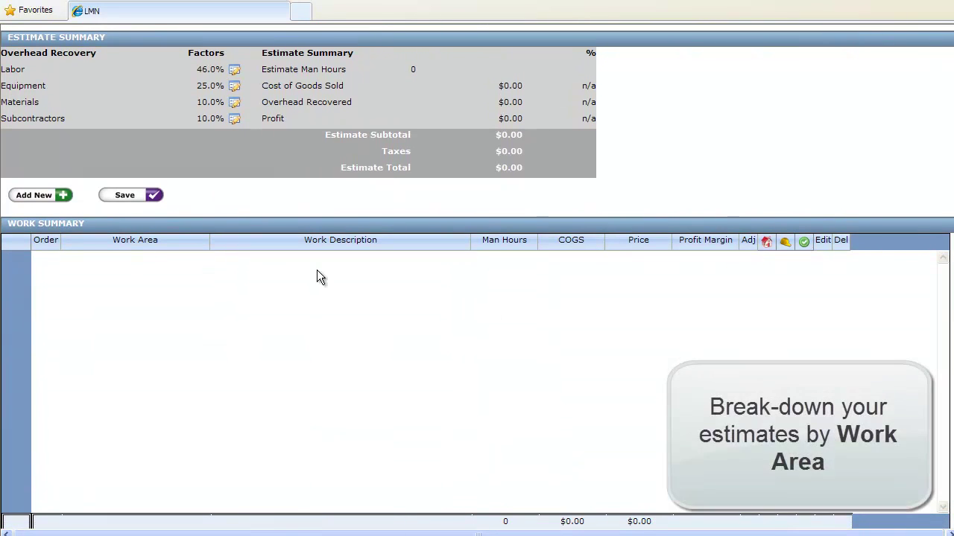
- Create a work area named 'Front Yard Planting Beds'
left_click(35, 196)
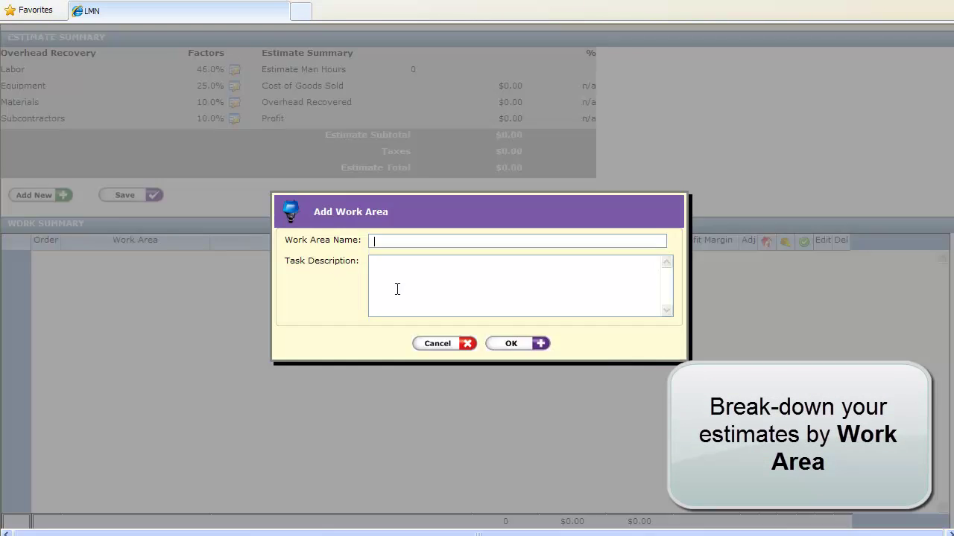
type("Front Yard Planting Beds")
left_click(519, 341)
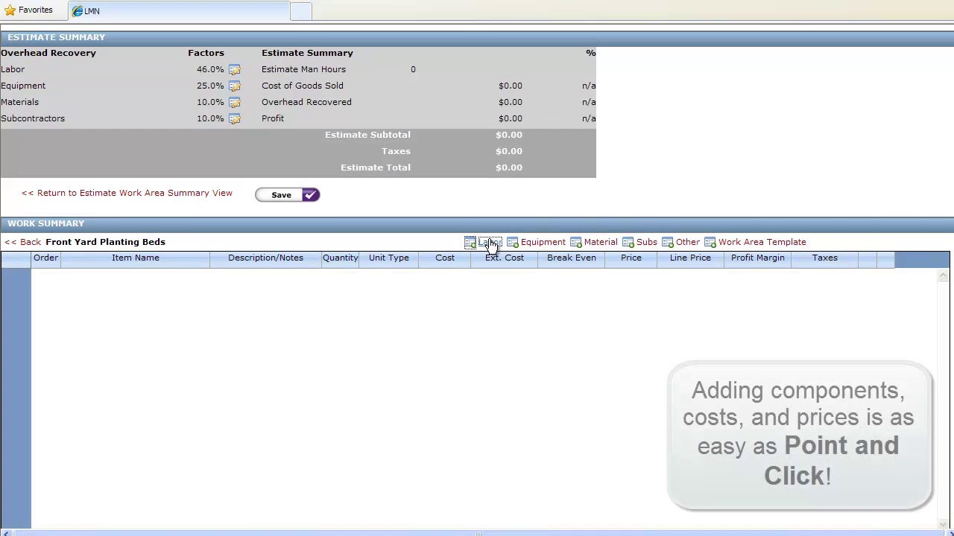
- Queue a Planting Crew and a Crew Truck for the planting beds
left_click(490, 243)
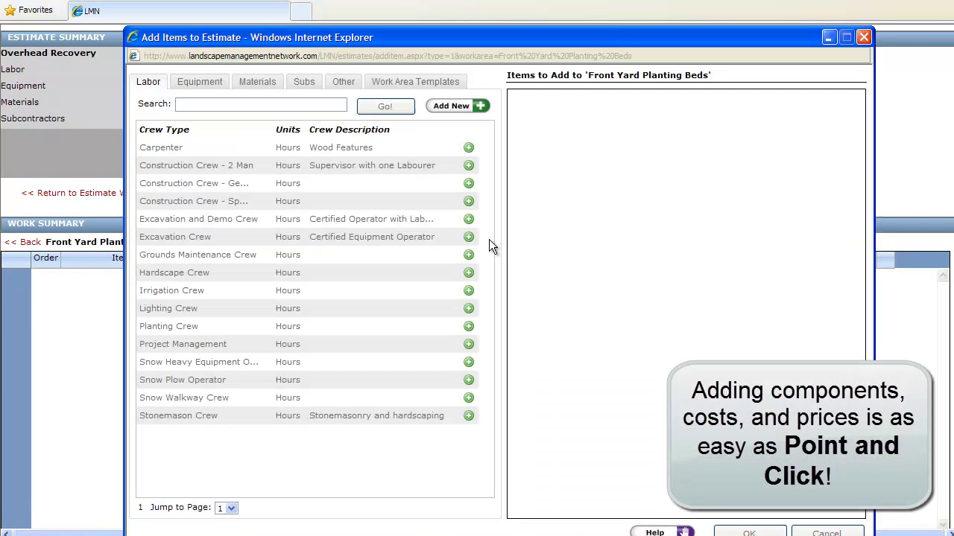
left_click(468, 327)
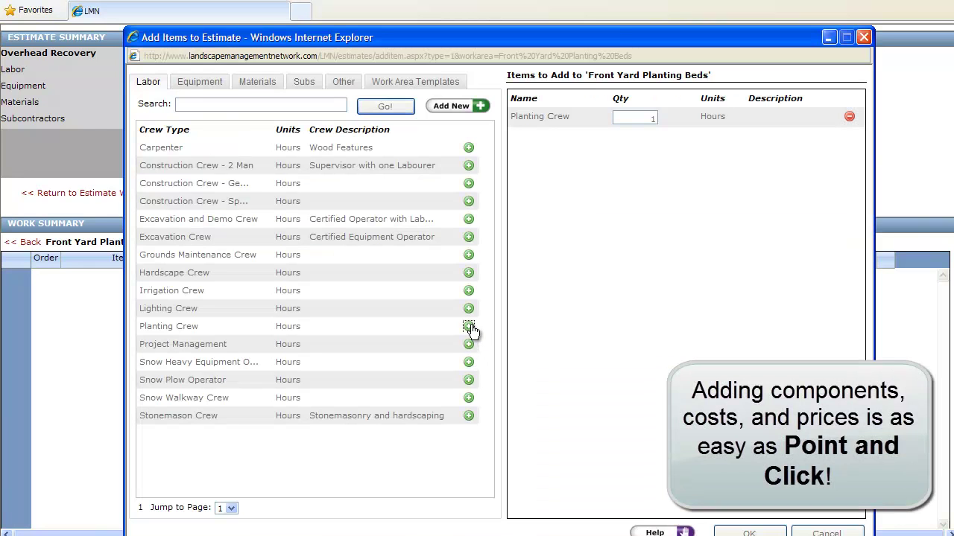
left_click(200, 82)
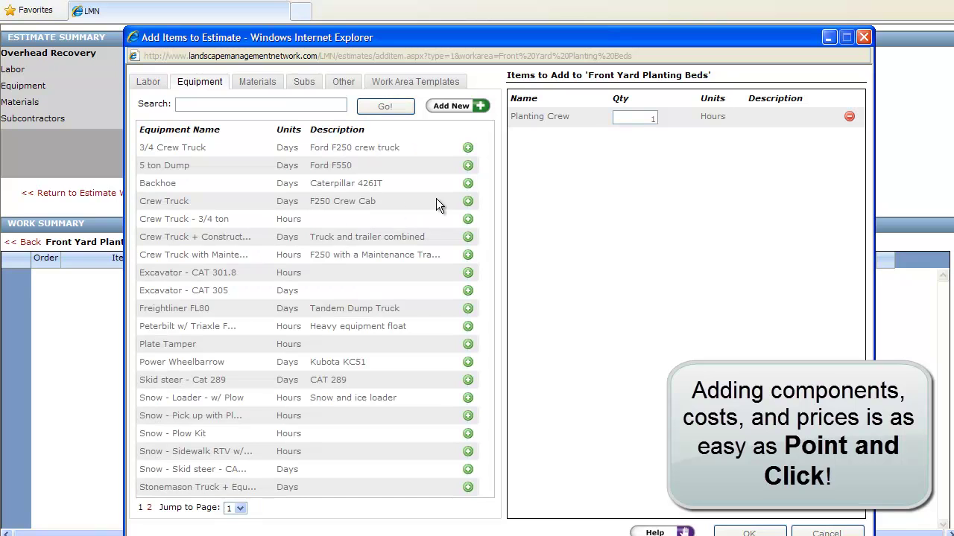
left_click(468, 201)
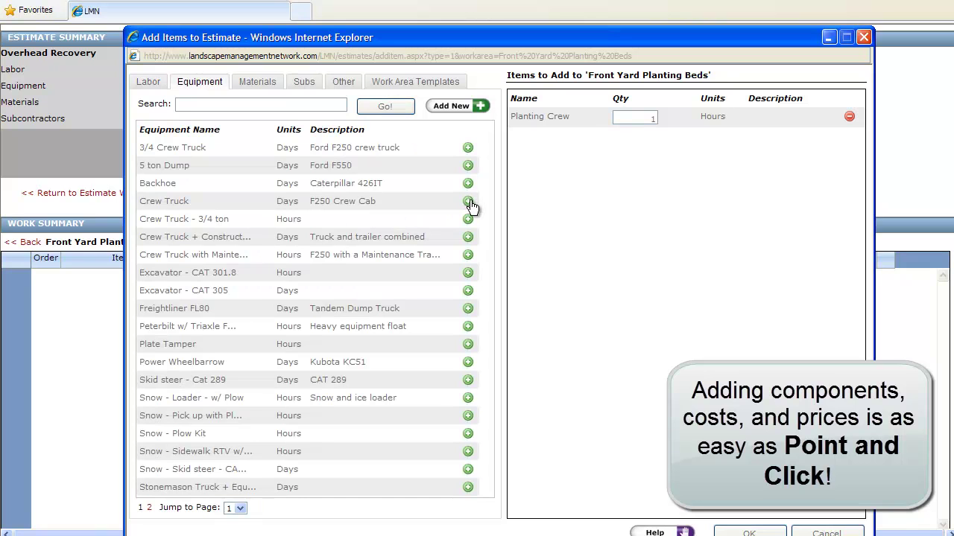
- Search materials for 'soil' and add Soils - Planting Mix
left_click(258, 81)
type("soil")
left_click(378, 108)
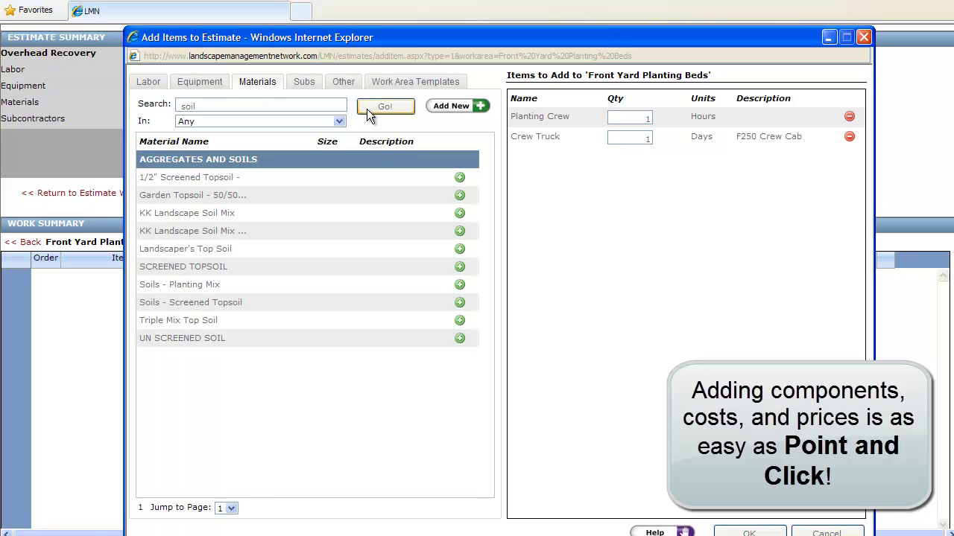
left_click(460, 285)
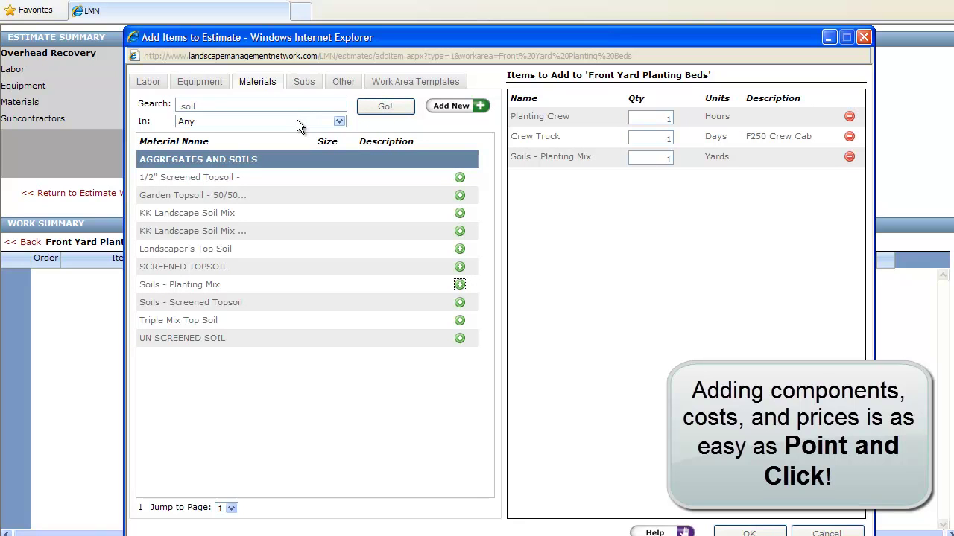
- Browse the PERENNIALS category and add Ajuga reptans Common Bugleweed
left_click_drag(195, 107, 177, 105)
key("BackSpace")
left_click(256, 121)
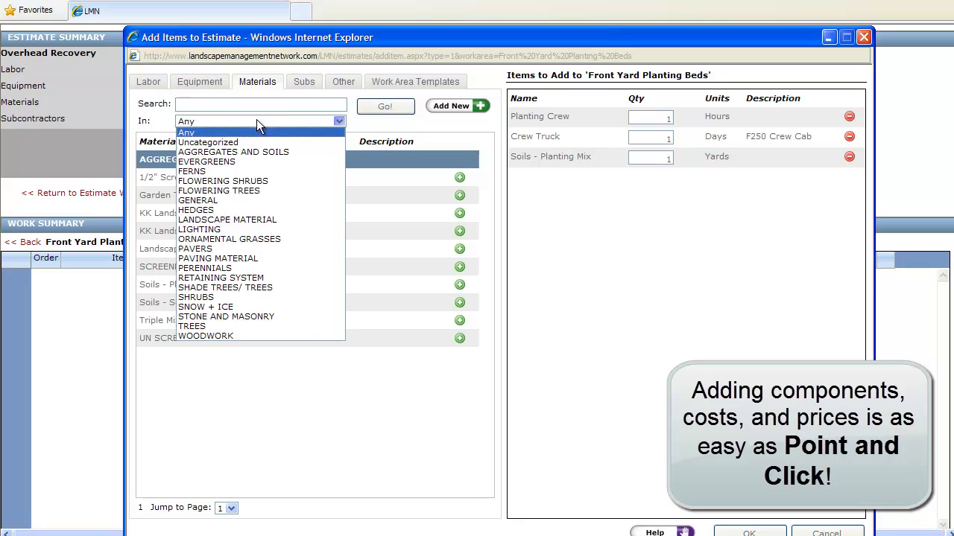
left_click(243, 294)
left_click(277, 269)
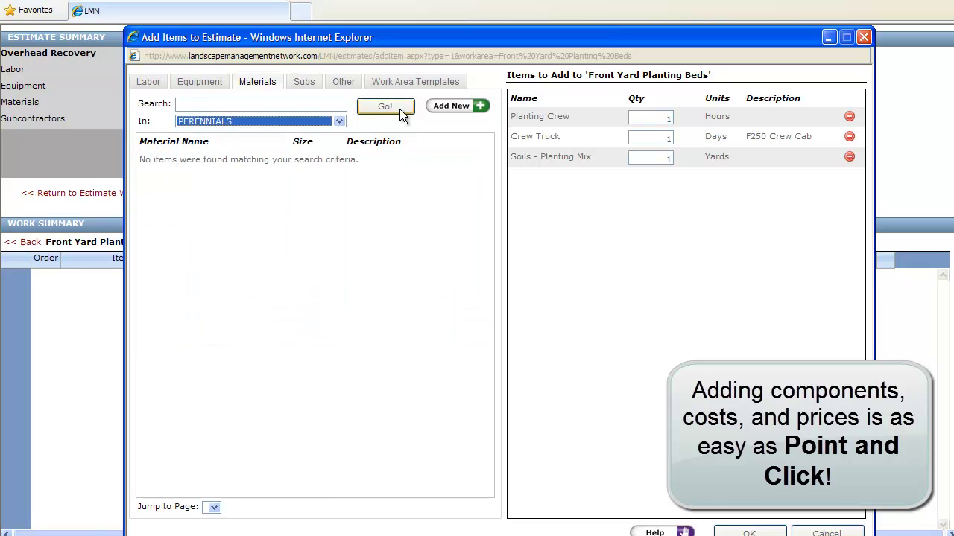
left_click(398, 109)
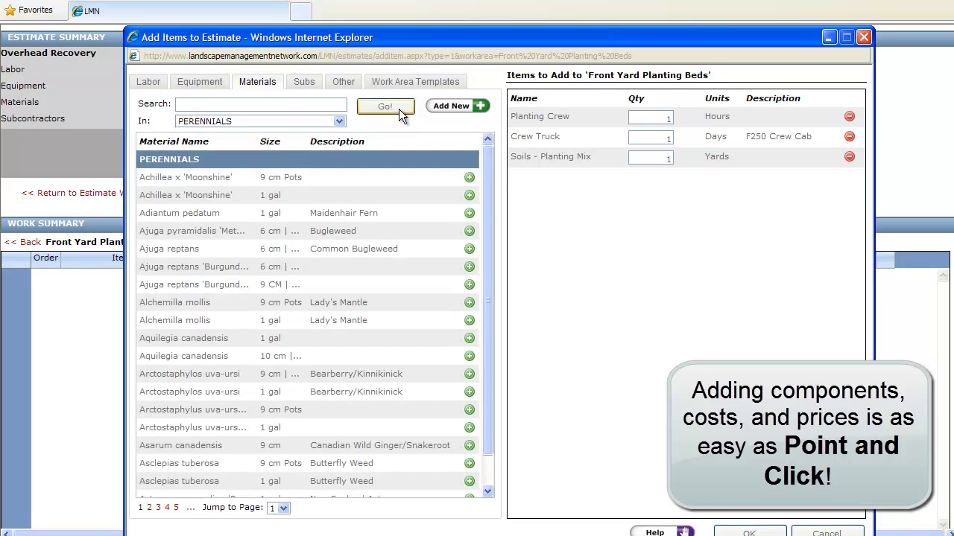
scroll(469, 216, "down", 1)
left_click(469, 216)
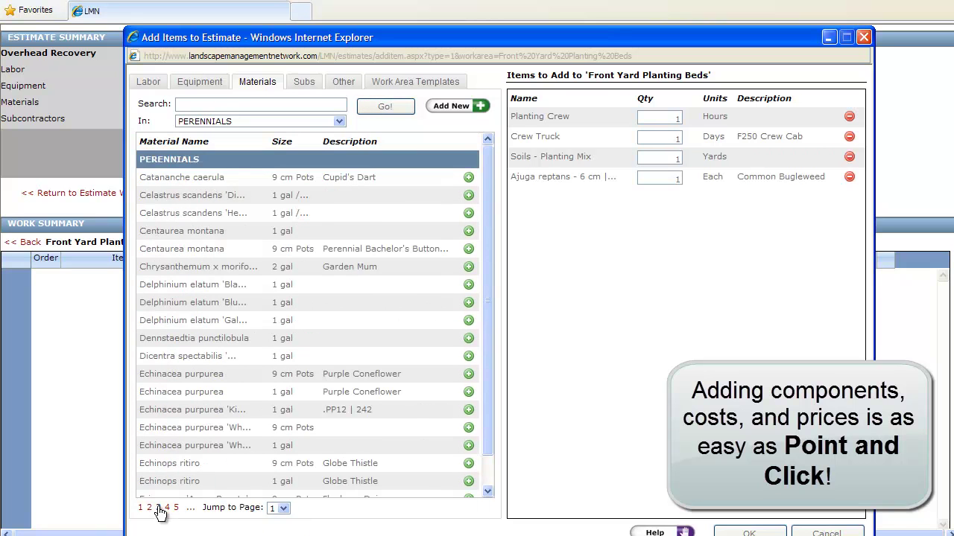
- Search the materials for 'oneflower' to find the coneflowers
scroll(223, 336, "up", 1)
left_click(255, 104)
type("oneflower")
left_click(375, 105)
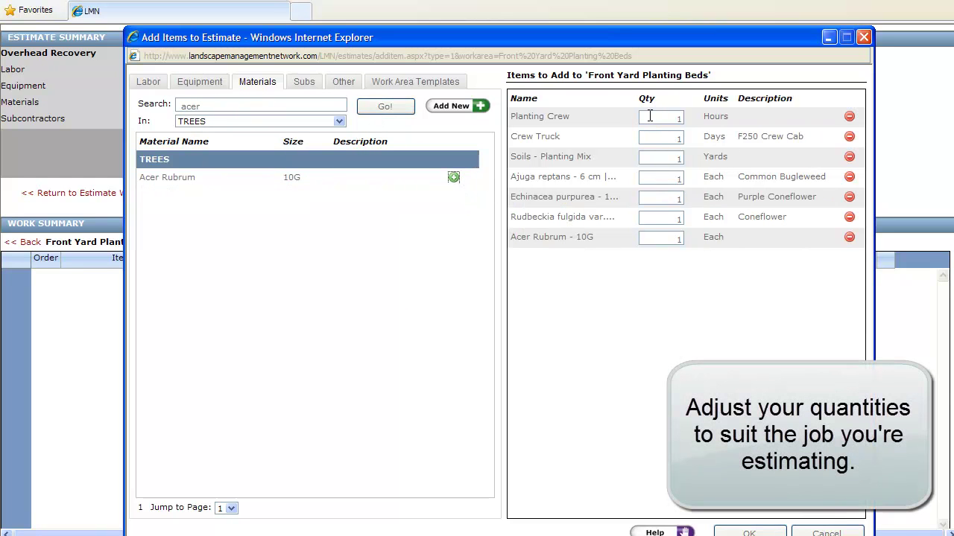
- Set quantities 16 crew hours, 12 soil, 6 Ajuga, 13 Echinacea, 17 Rudbeckia, 3 Acer, and add them
double_click(650, 115)
type("16")
double_click(666, 158)
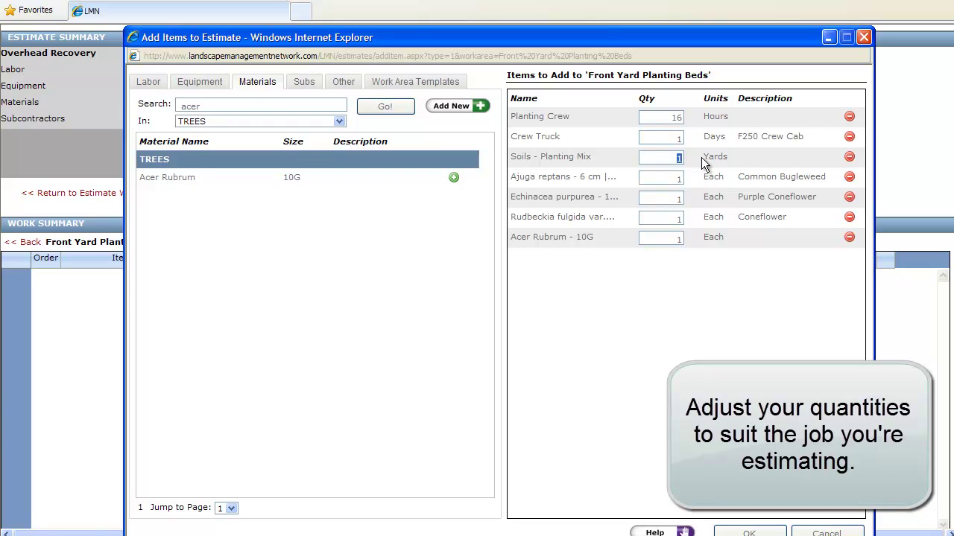
double_click(681, 178)
type("6")
double_click(666, 197)
type("13")
double_click(662, 218)
type("17")
double_click(674, 238)
type("3")
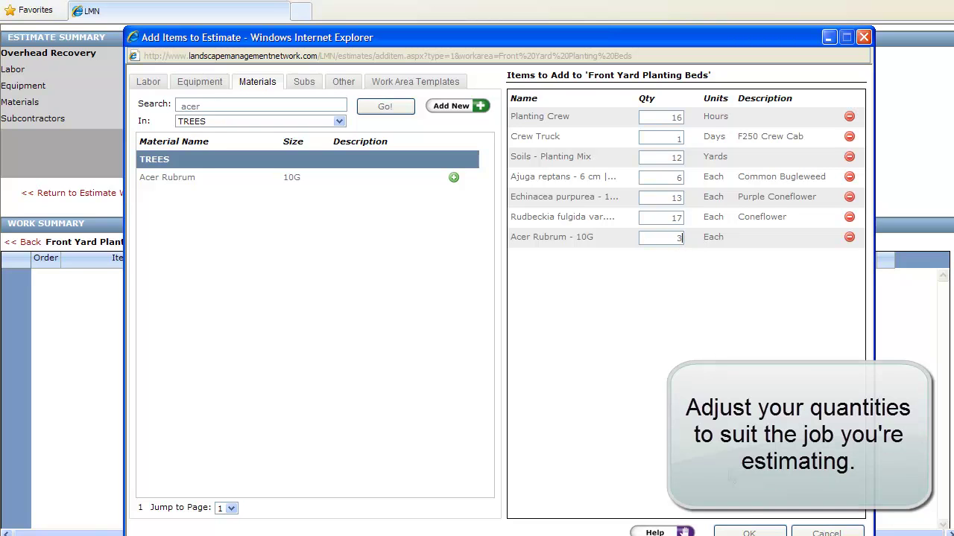
left_click(749, 532)
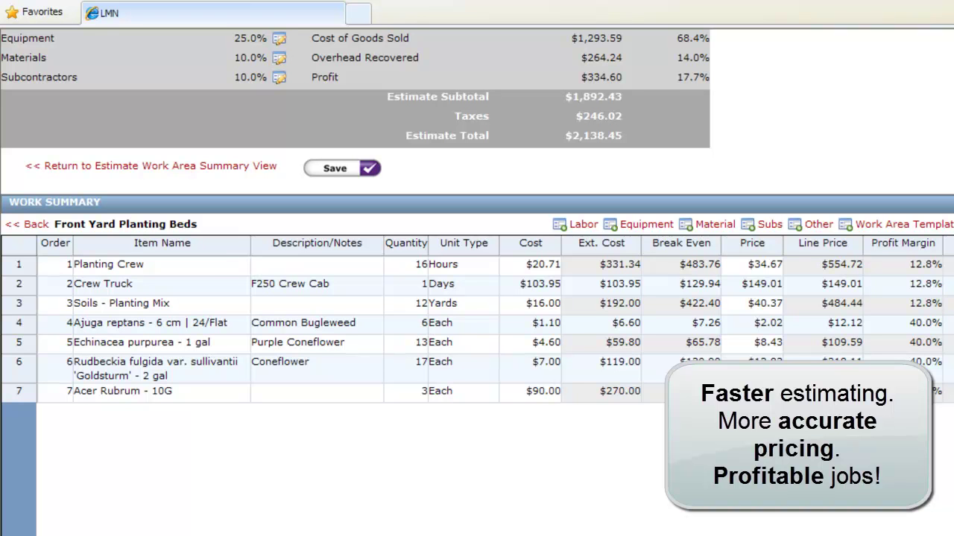
scroll(538, 434, "up", 1)
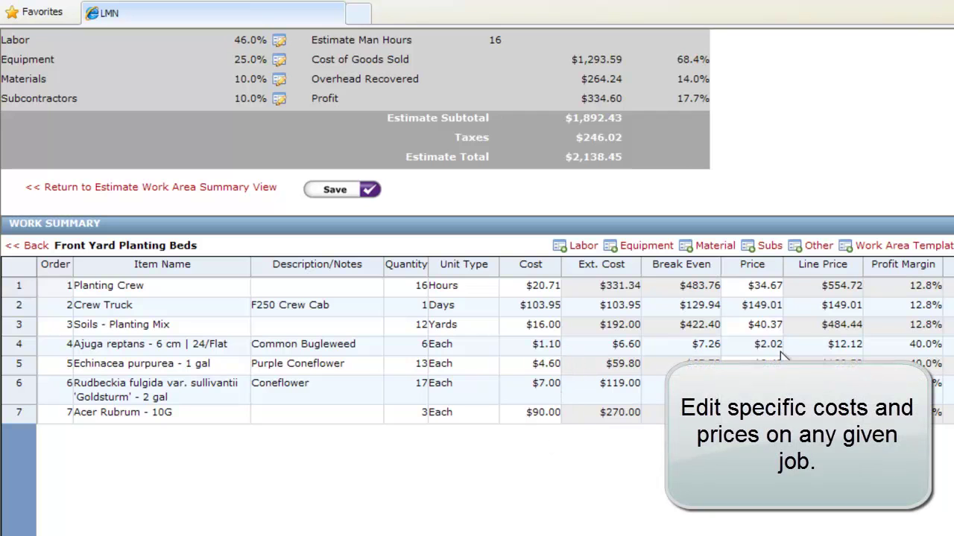
- Change the Ajuga reptans price to $2.05
left_click(758, 351)
left_click_drag(760, 345, 708, 350)
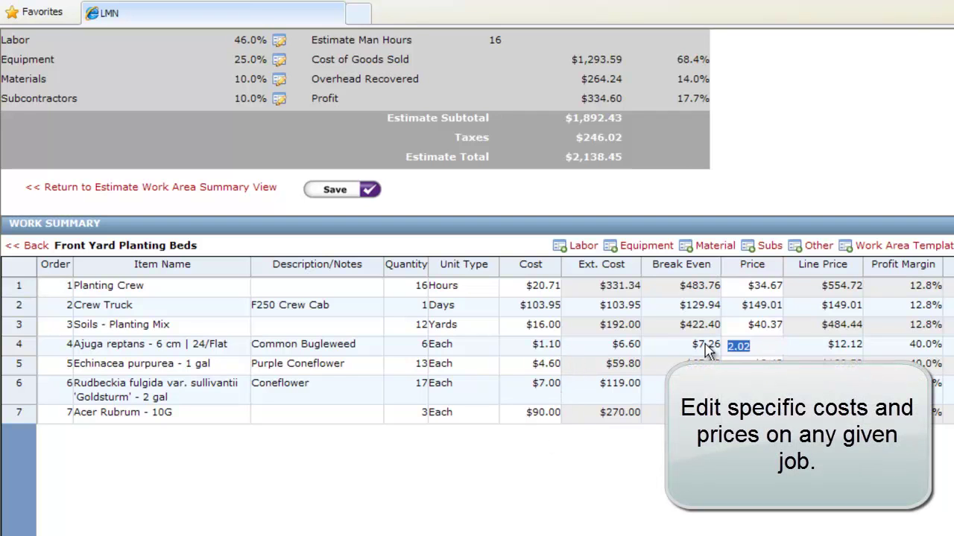
type("2.05")
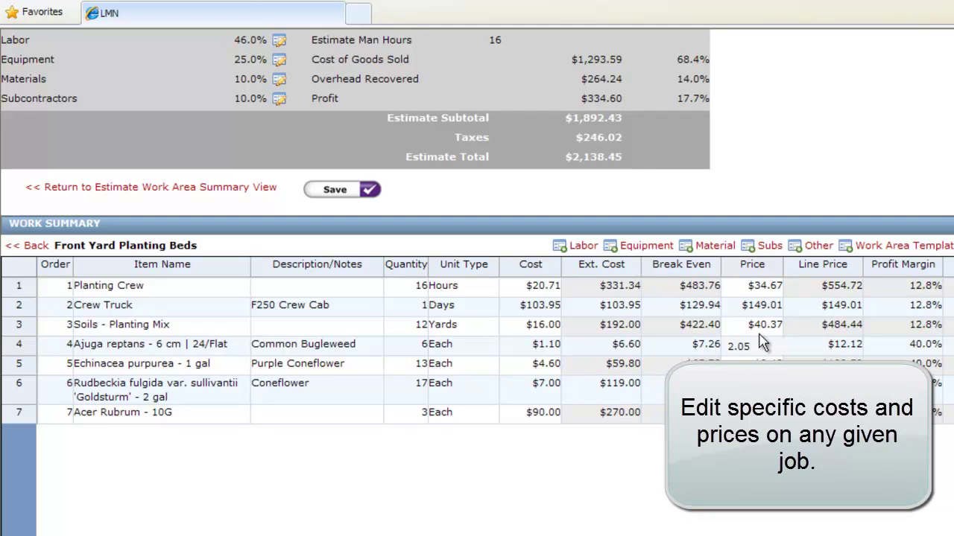
key("Return")
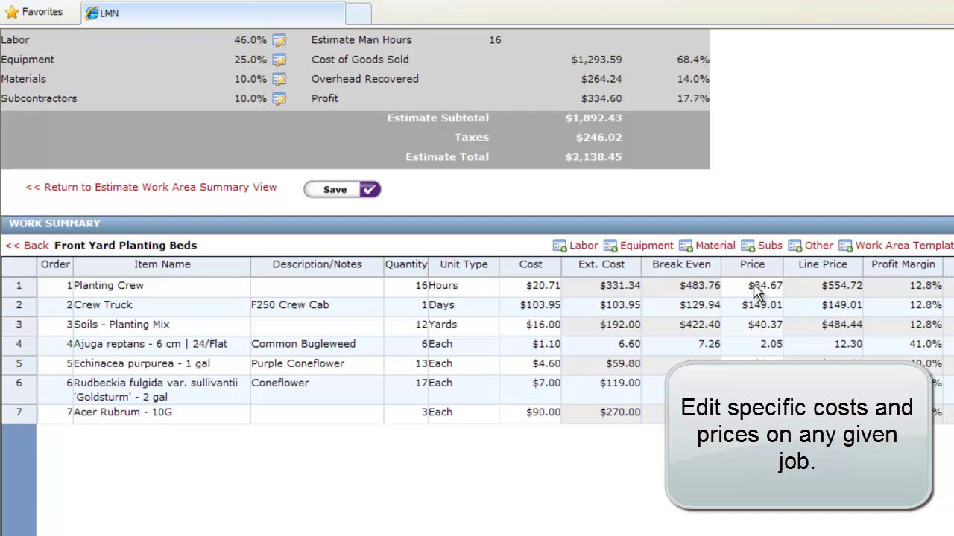
- Set the Planting Crew to $40.00 per hour for 18 hours
left_click(772, 291)
left_click_drag(773, 288, 717, 290)
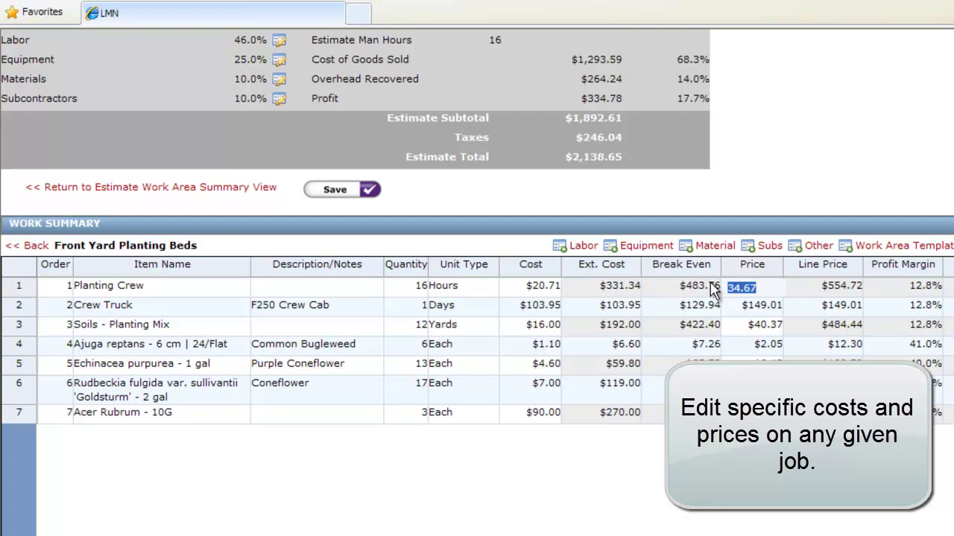
type("40")
key("Return")
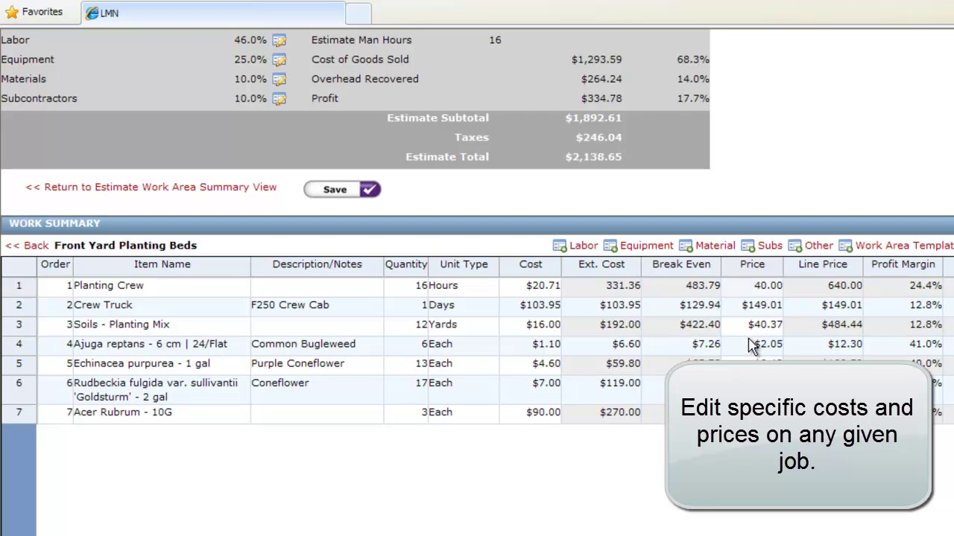
left_click(422, 286)
left_click_drag(422, 287, 372, 291)
type("18")
key("Return")
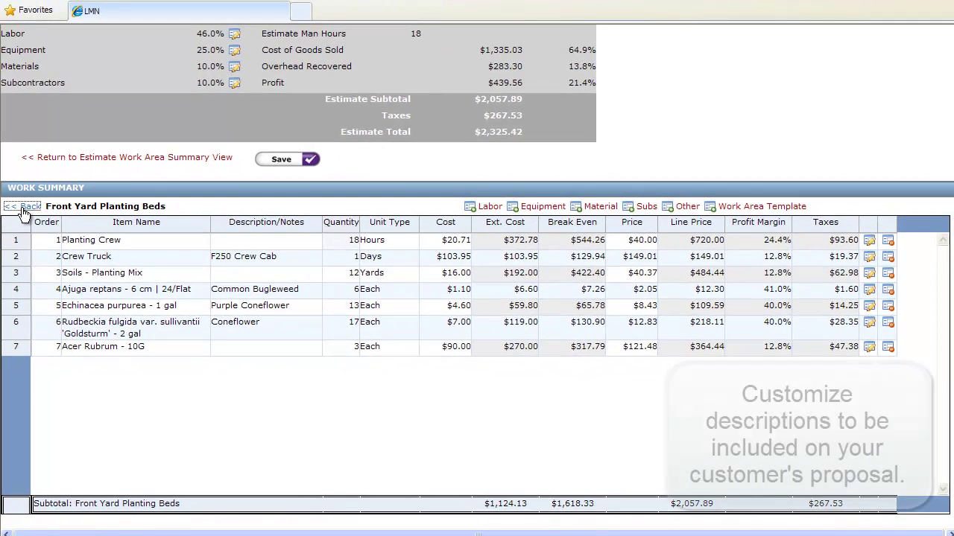
- Italicize the final warranty sentence in the Front Yard Planting Beds customer description
left_click(23, 208)
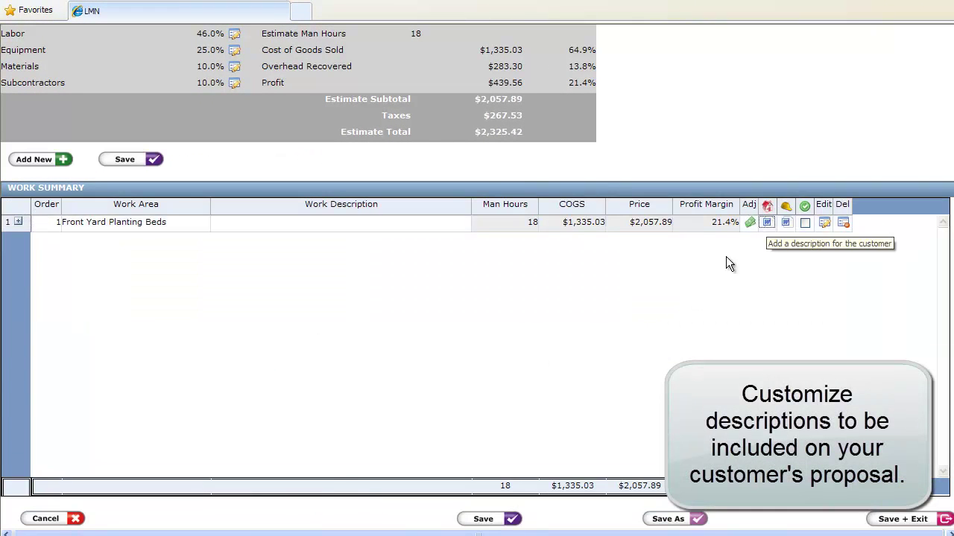
left_click(766, 221)
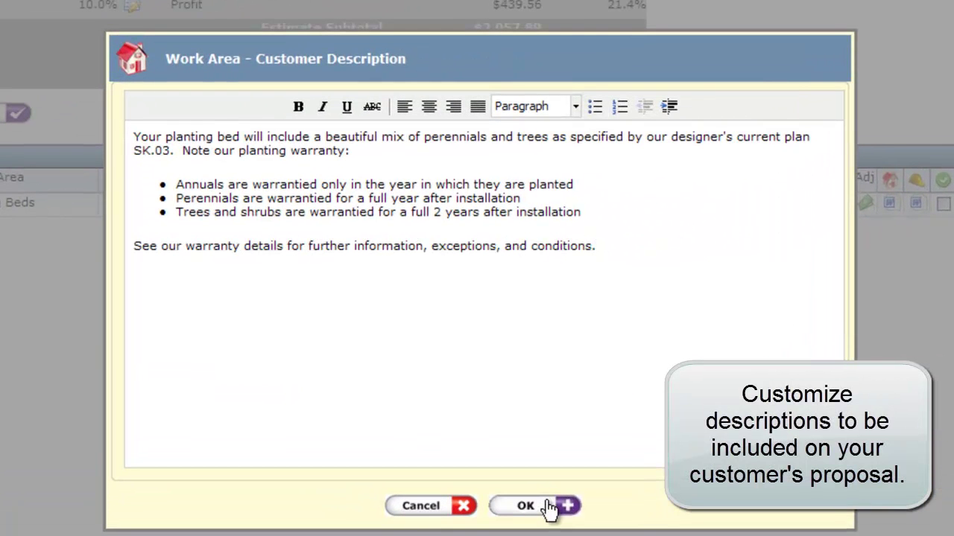
left_click_drag(639, 246, 142, 262)
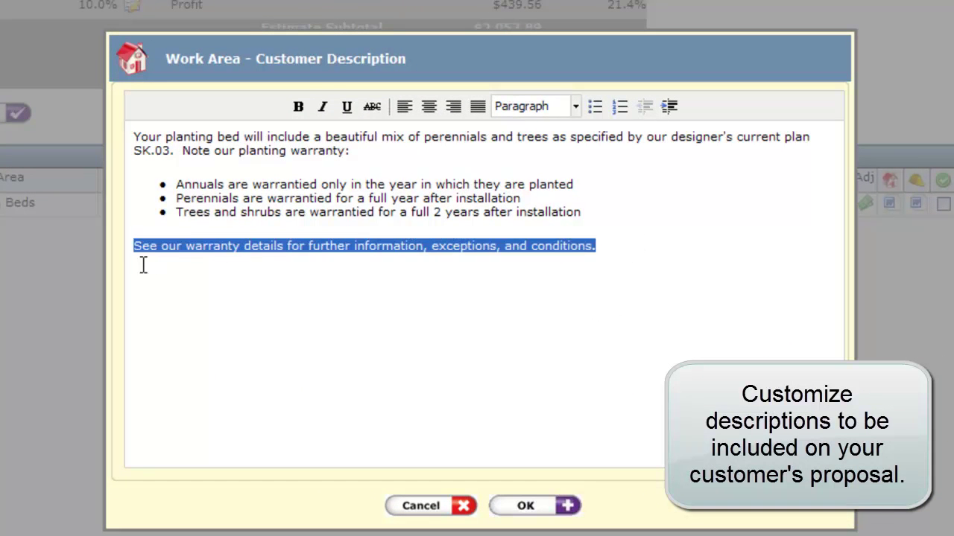
left_click(323, 106)
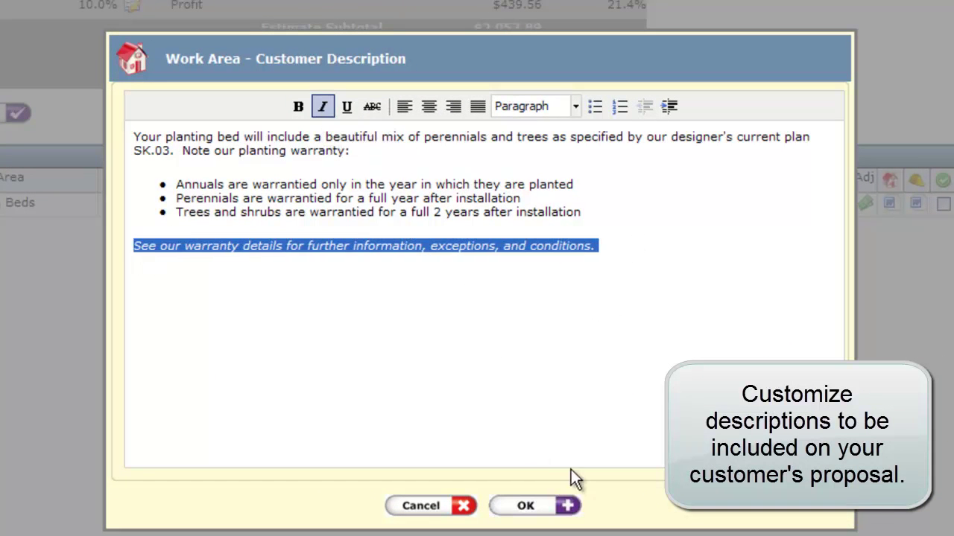
left_click(642, 516)
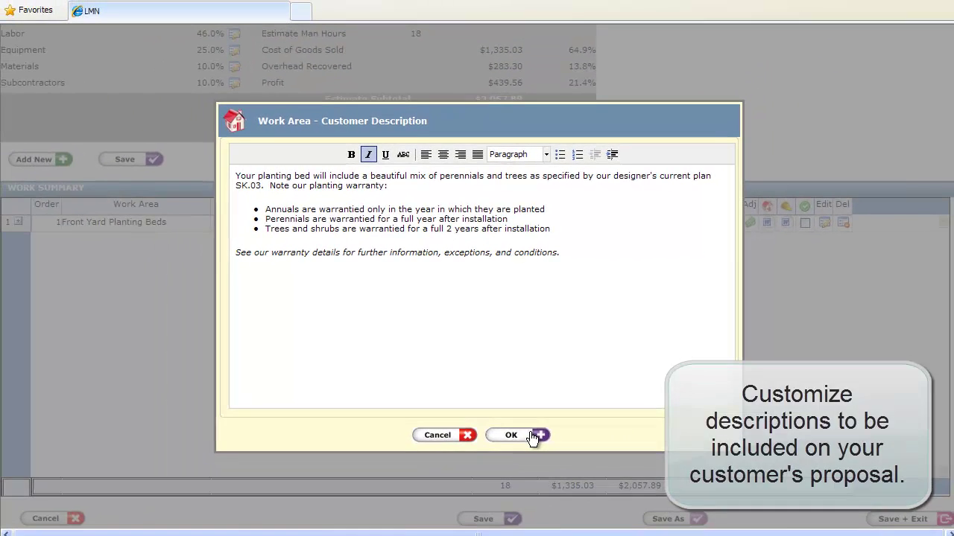
left_click(532, 439)
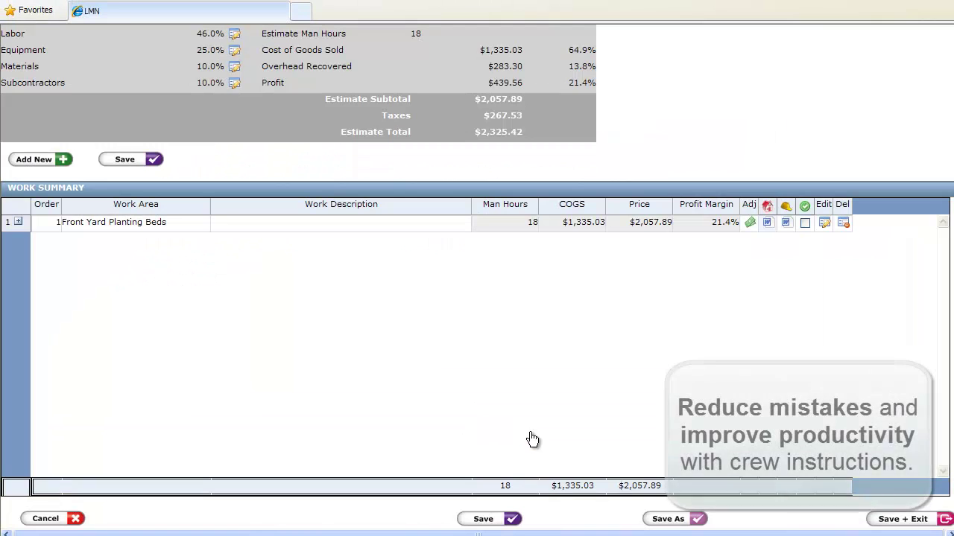
- Save planting beds crew instructions: plant per SK.03, pick up at Greentowers Nursery, with the order number
left_click(785, 222)
type("Order ID is #23802")
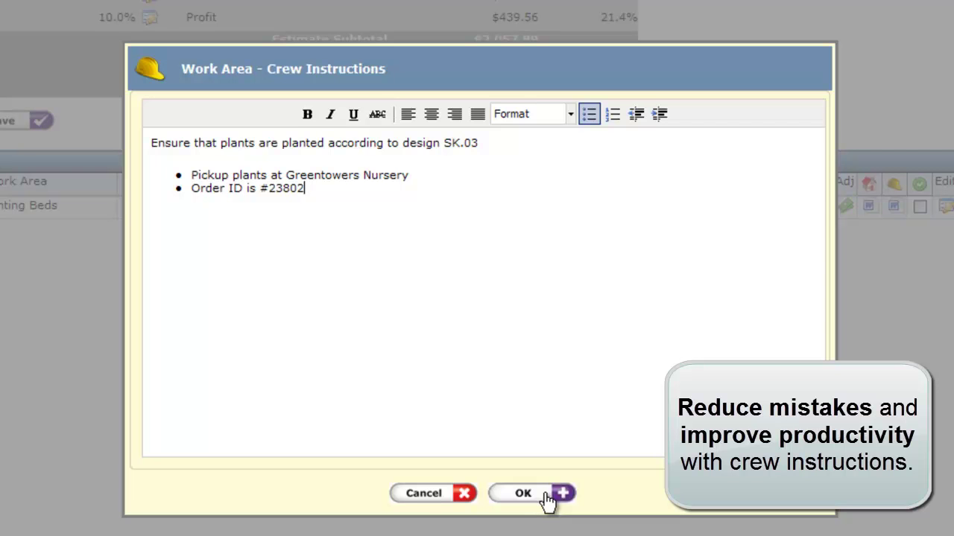
left_click(531, 441)
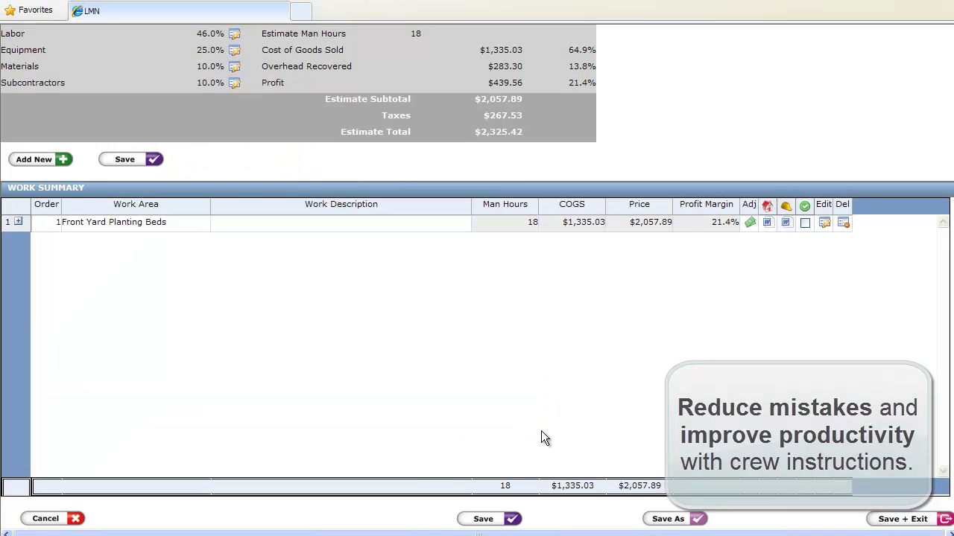
- Add a Front Walkway - Interlock work area filled from the Paving Stone Template
left_click(34, 160)
type("Front Walkway - Interlock")
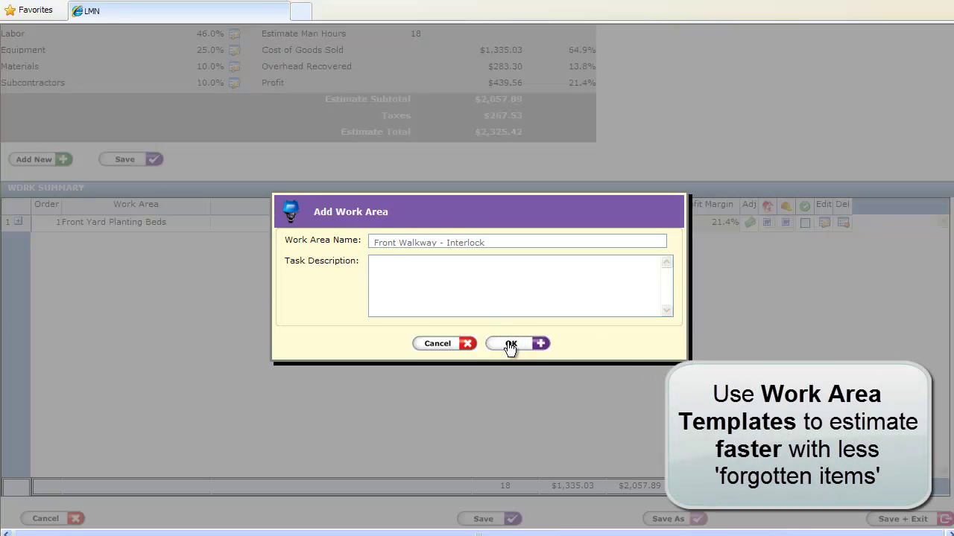
left_click(511, 345)
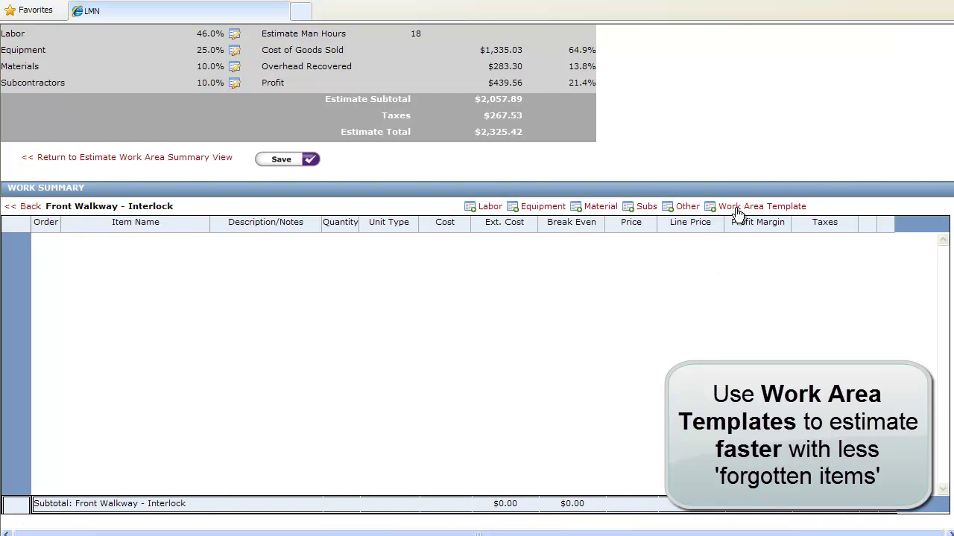
left_click(736, 210)
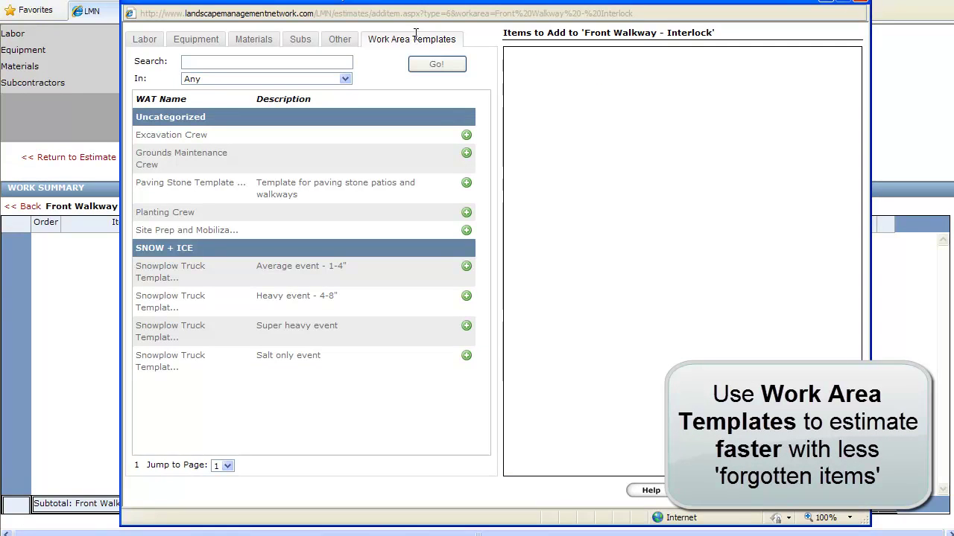
left_click(466, 184)
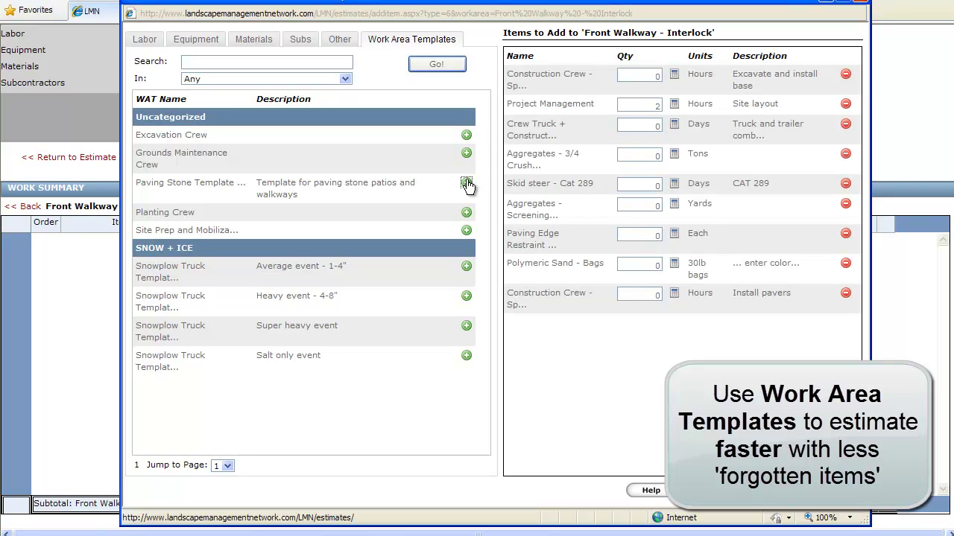
- Set 24 construction crew hours, 2 excavation hours, and 5 tons crusher run from 300 sq ft
left_click(652, 75)
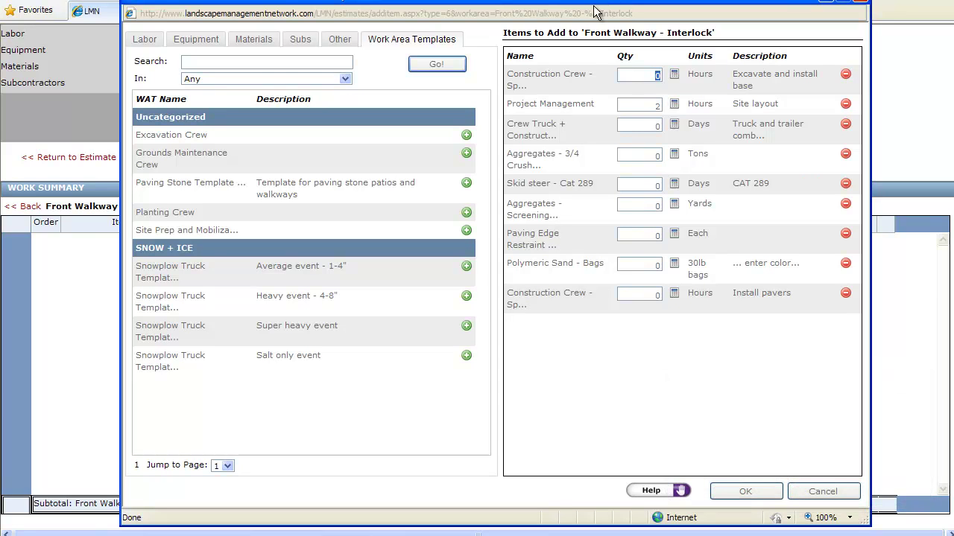
type("24")
left_click(659, 125)
type("2")
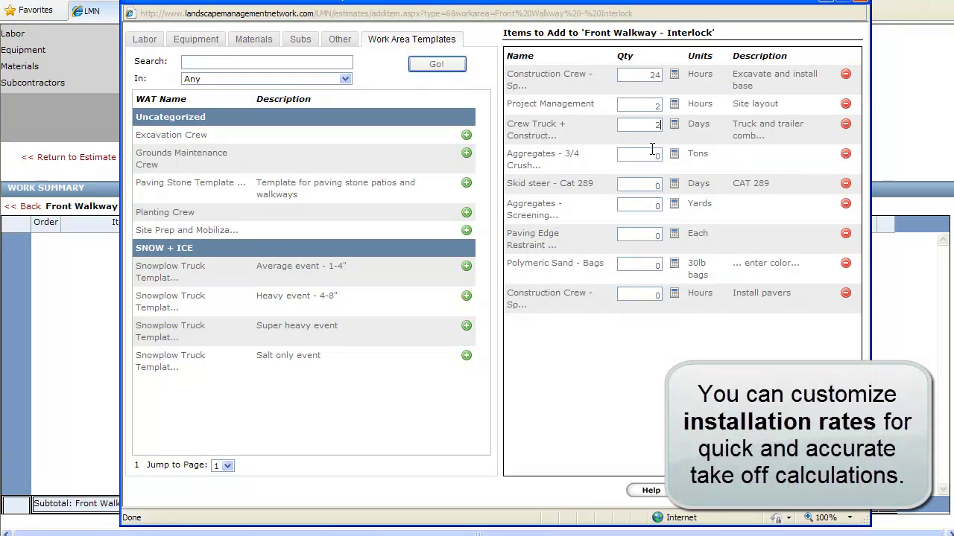
left_click(675, 155)
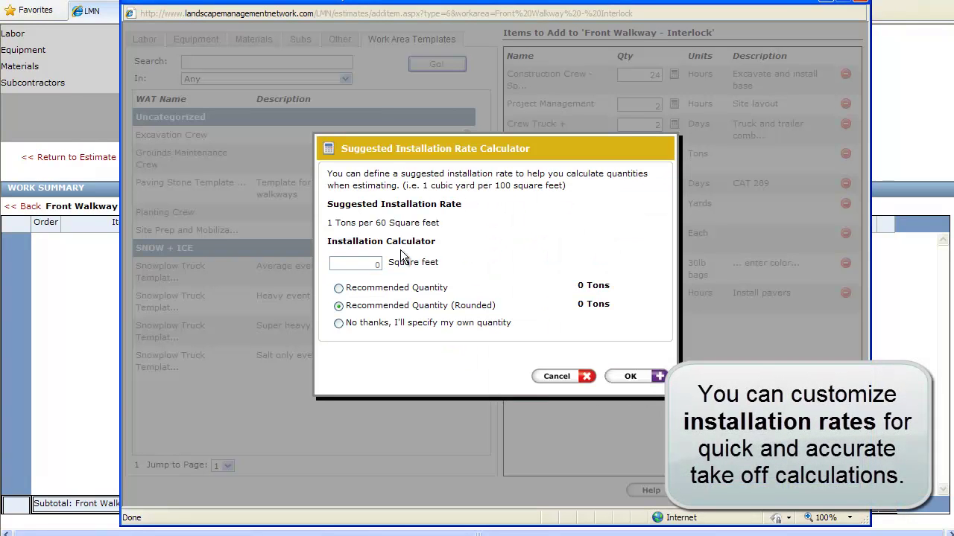
left_click(378, 265)
type("300")
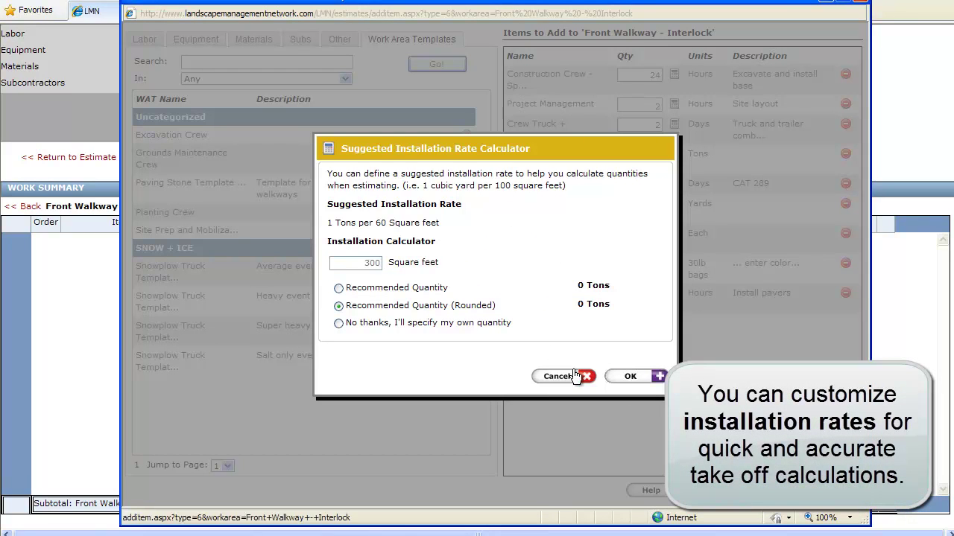
left_click(625, 378)
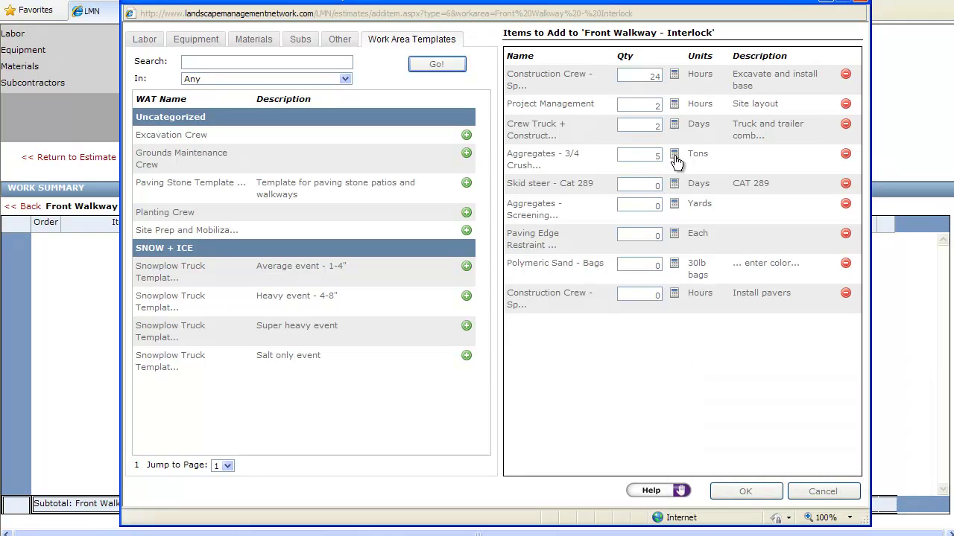
- Enter the remaining quantities 24 and 4 and add all nine walkway items
key("Tab")
type("2")
key("Tab")
type("2")
key("Tab")
type("4")
key("Tab")
type("4")
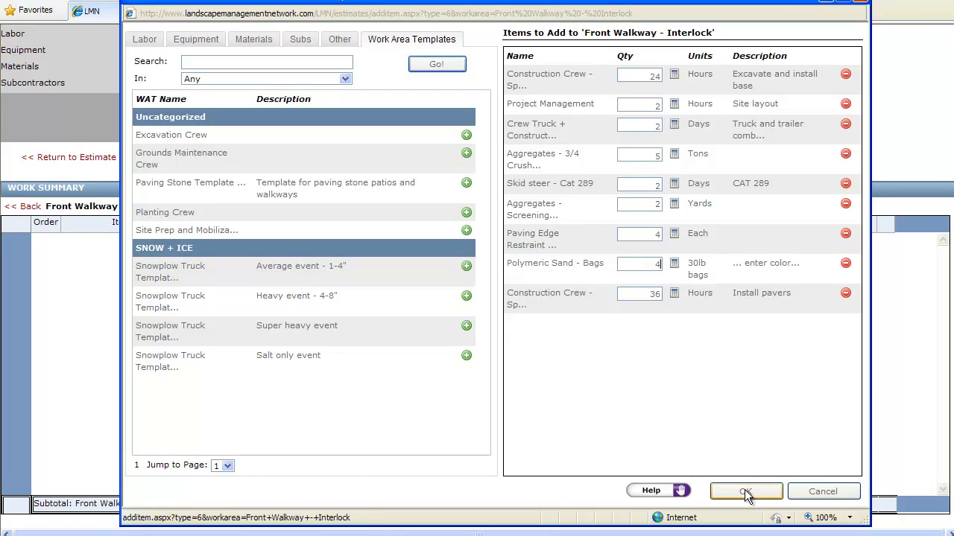
left_click(745, 492)
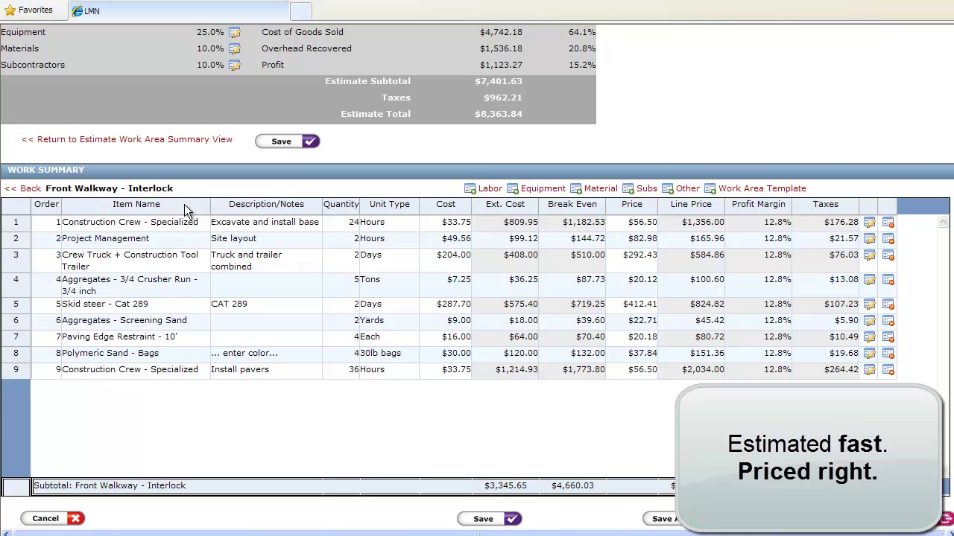
left_click(30, 189)
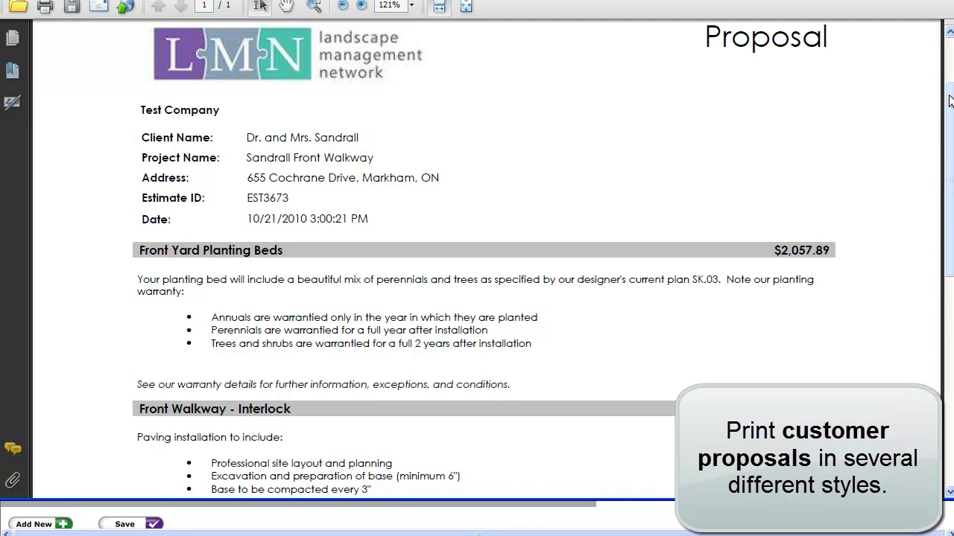
- Scroll through the customer proposal PDF to the $8,520.69 total and signature lines
left_click_drag(949, 100, 950, 132)
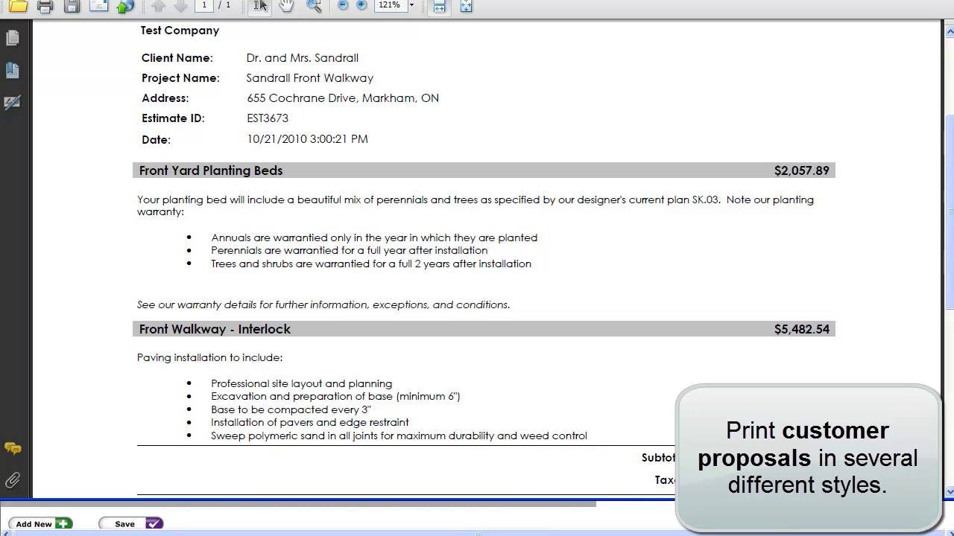
scroll(484, 260, "down", 3)
scroll(484, 260, "down", 1)
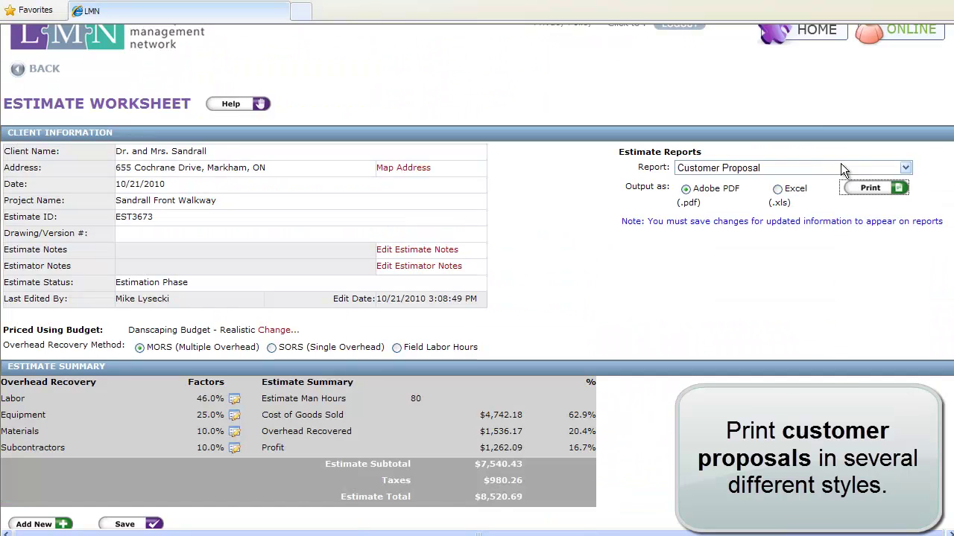
- Print the Customer Proposal with Details to PDF and review its itemized quantities, e.g. 18 crew hours and 5 tons crusher run
left_click(839, 163)
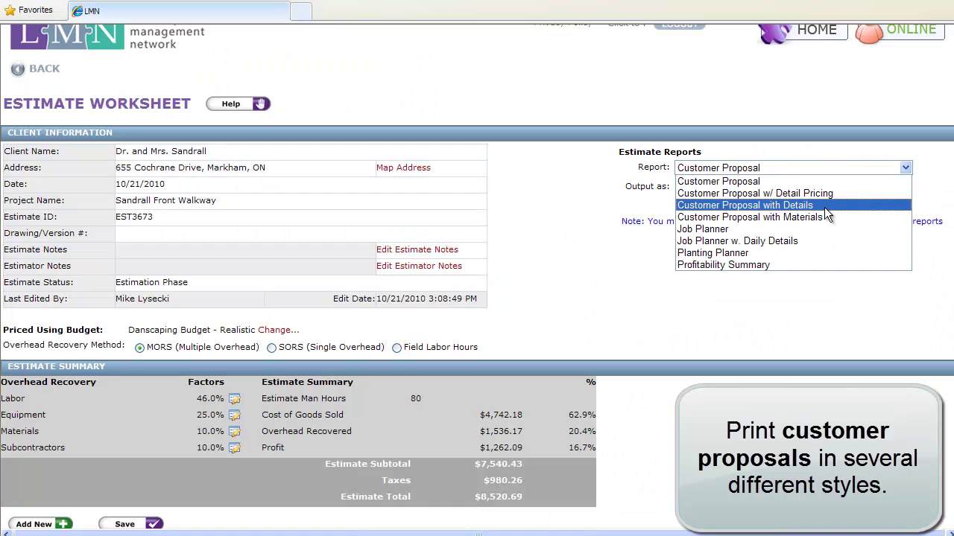
left_click(824, 208)
left_click(870, 188)
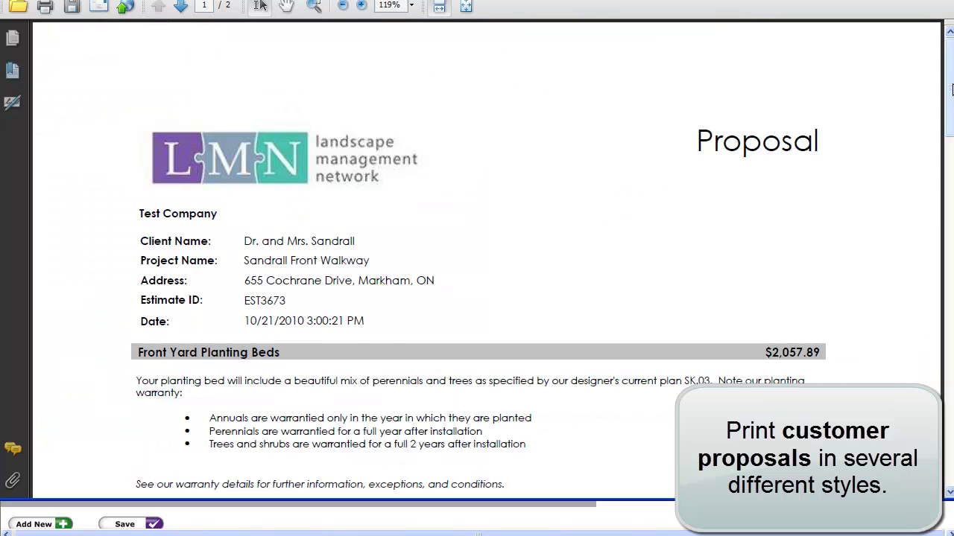
left_click_drag(950, 89, 948, 130)
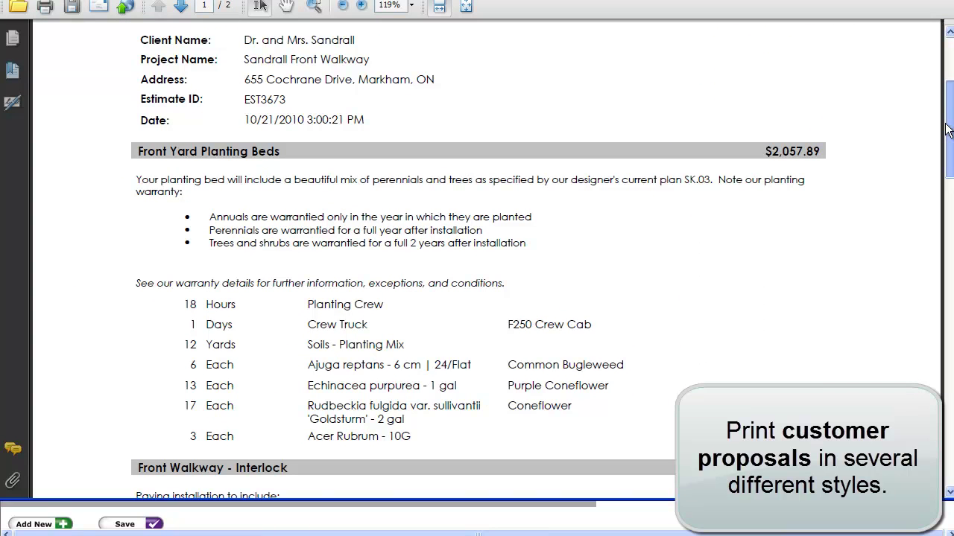
left_click_drag(948, 131, 949, 192)
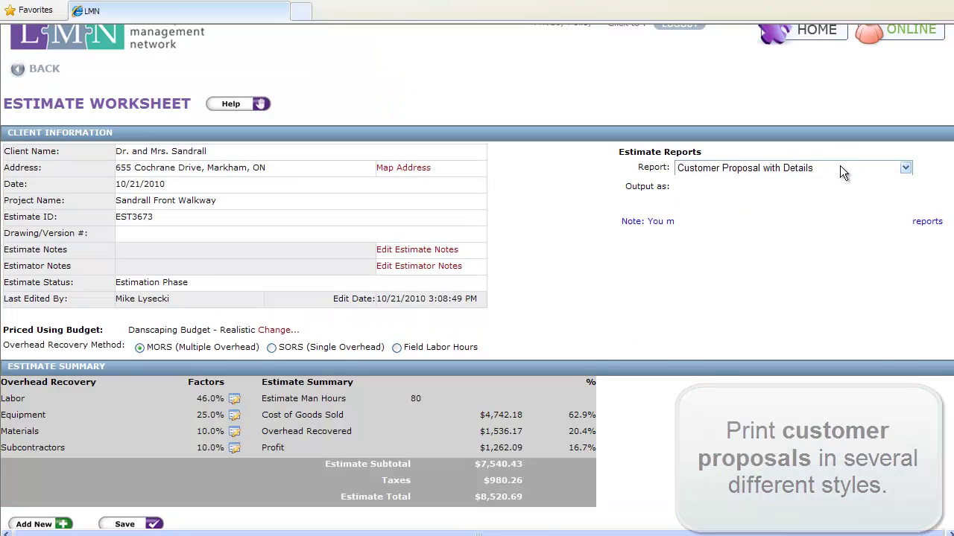
- Print the Profitability Summary to PDF and review each item's loaded cost, break-even, price and margin
left_click(840, 165)
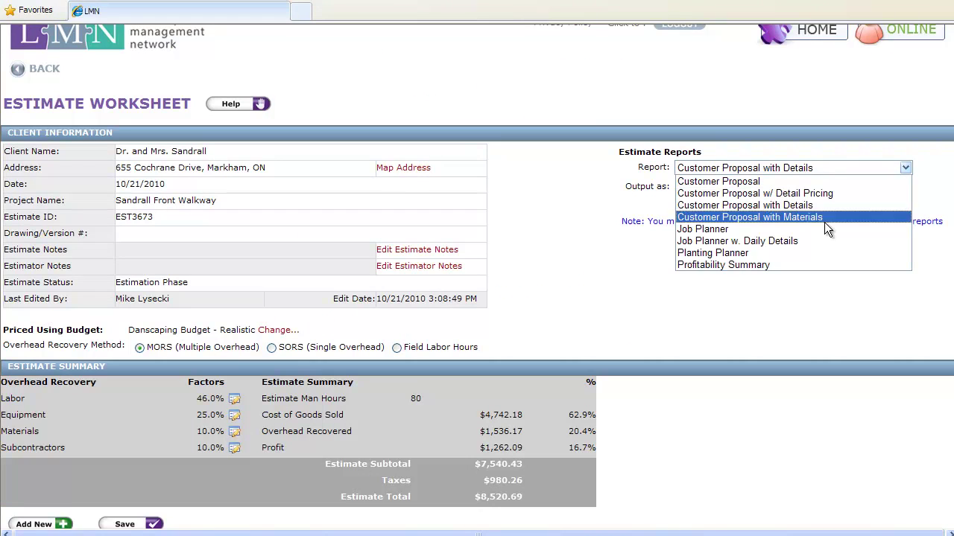
left_click(804, 264)
left_click(873, 196)
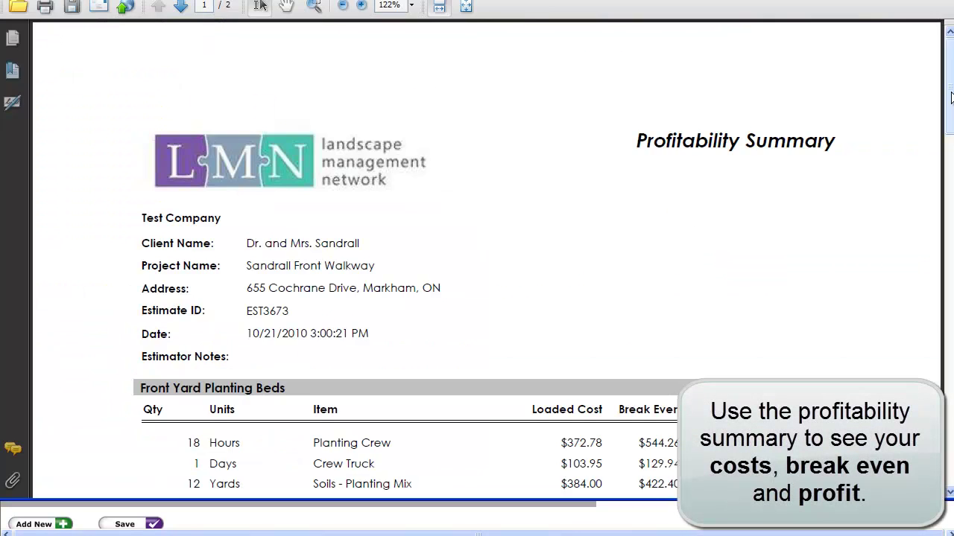
left_click_drag(950, 104, 951, 179)
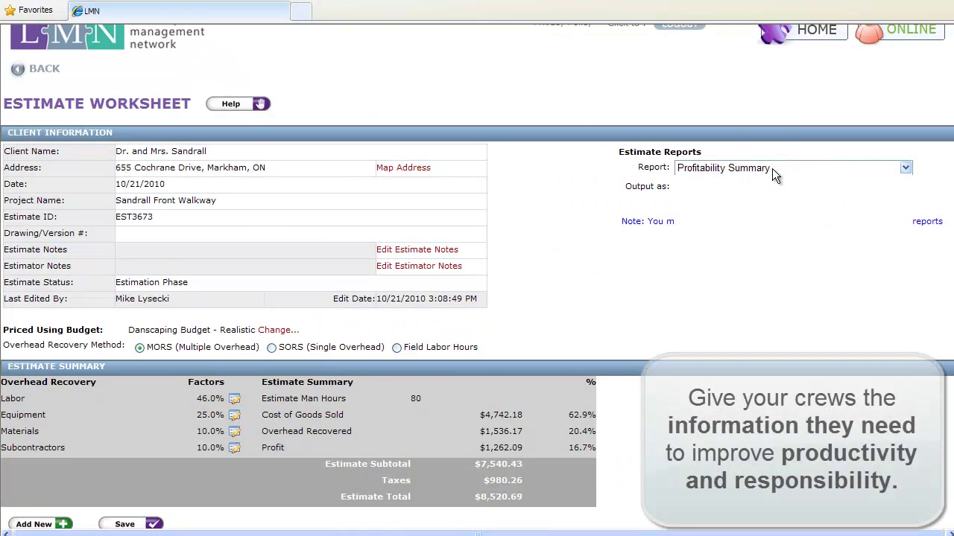
- Print the Job Planner to PDF and review the walkway's installation steps and estimated quantities
left_click(772, 171)
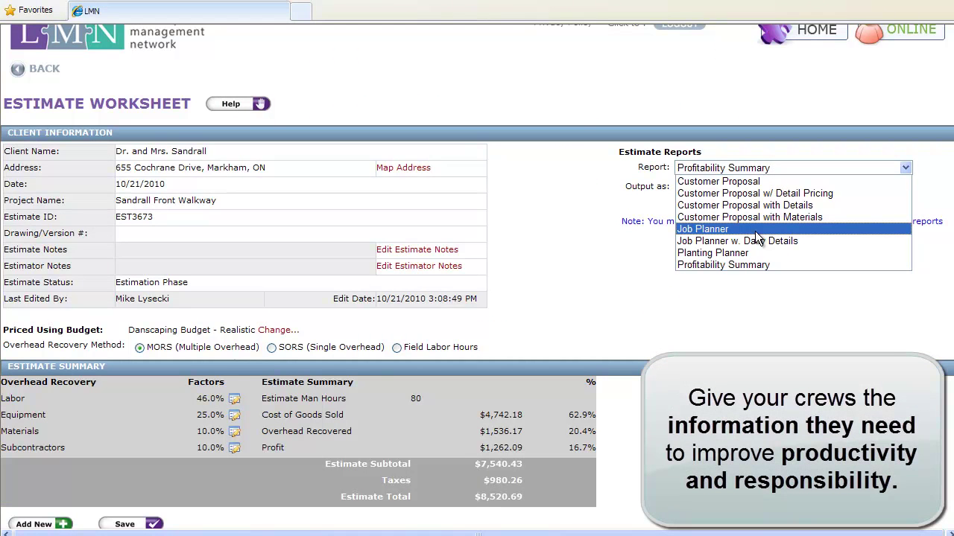
left_click(756, 231)
left_click(899, 191)
left_click_drag(949, 81, 951, 140)
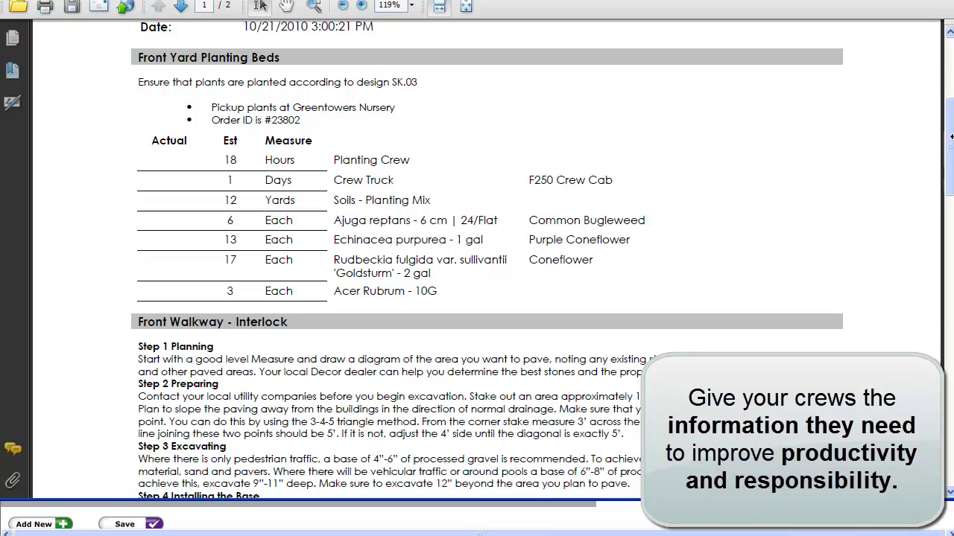
left_click_drag(950, 130, 950, 183)
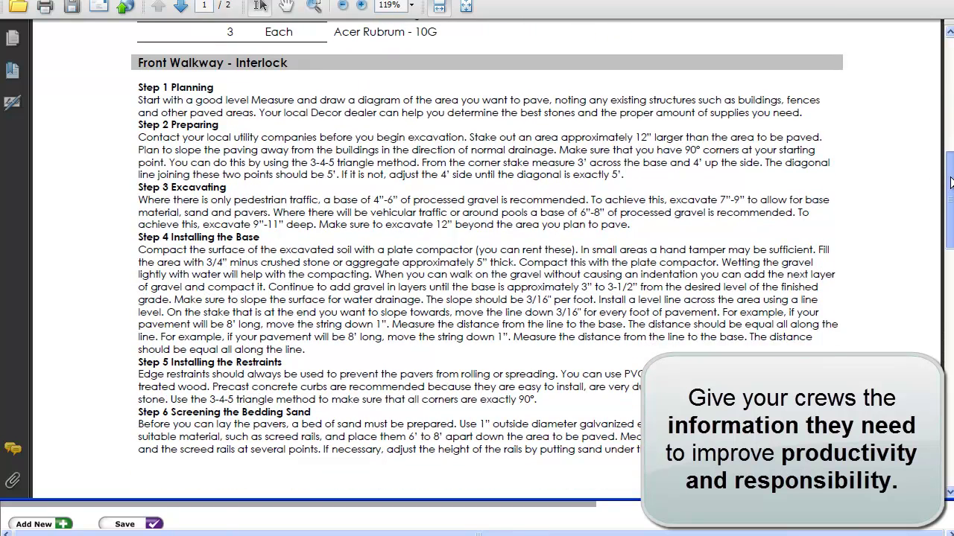
left_click_drag(950, 183, 950, 336)
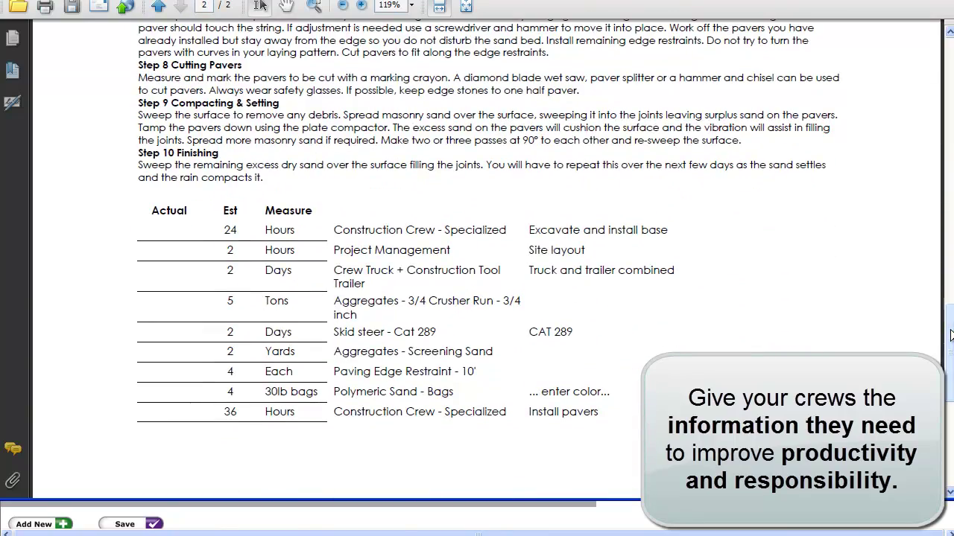